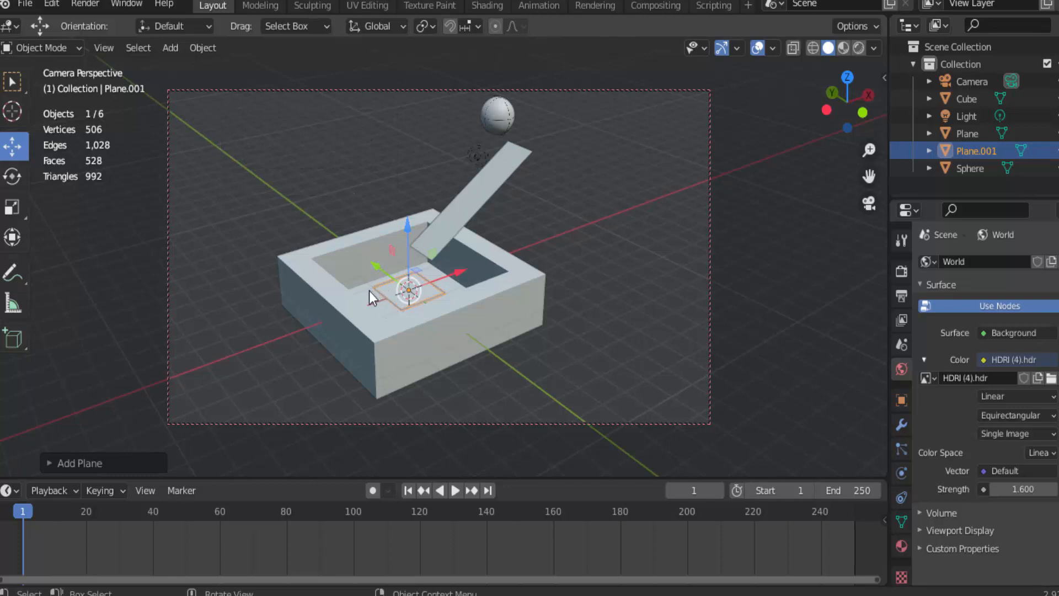
Play the ball animation in solid shading, stop it, and return to frame 1
{"action": "left_click", "coordinate": [455, 491]}
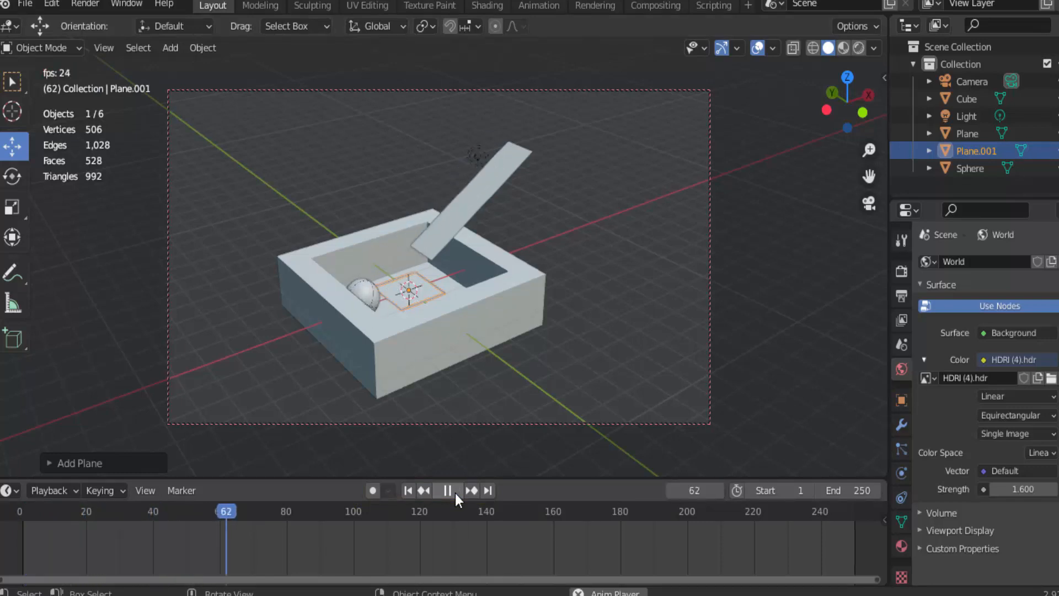
{"action": "left_click", "coordinate": [455, 493]}
{"action": "left_click", "coordinate": [412, 487]}
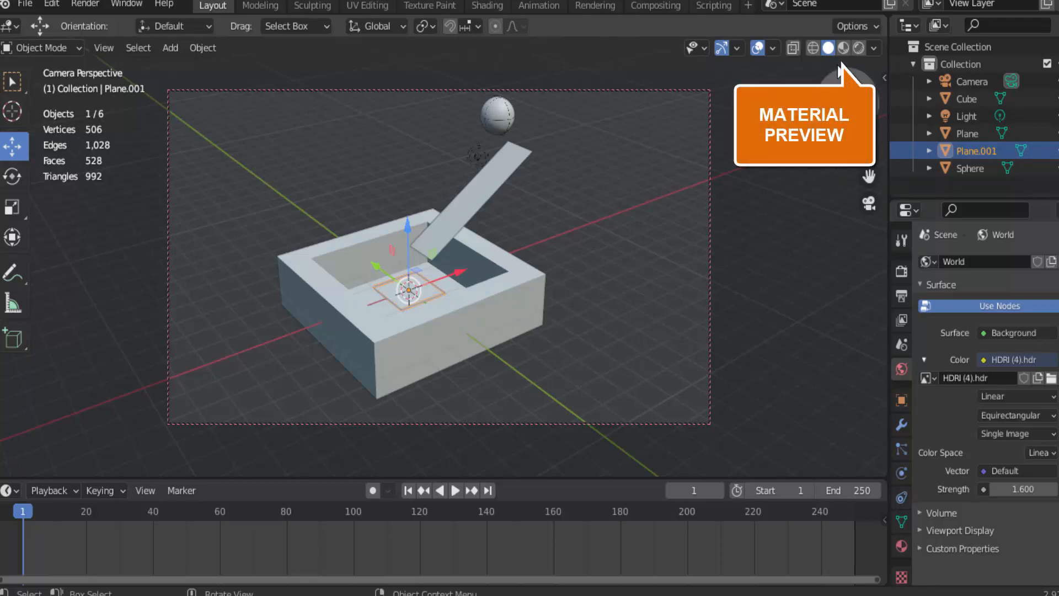
Switch the viewport to Material Preview and play the ball animation up to frame 45
{"action": "left_click", "coordinate": [843, 48]}
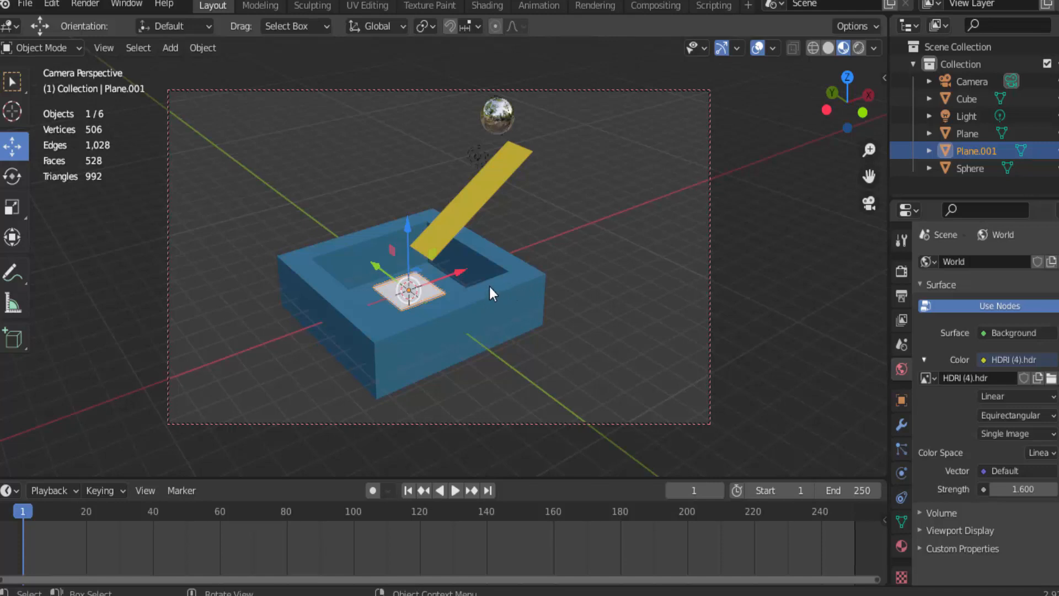
{"action": "left_click", "coordinate": [455, 490]}
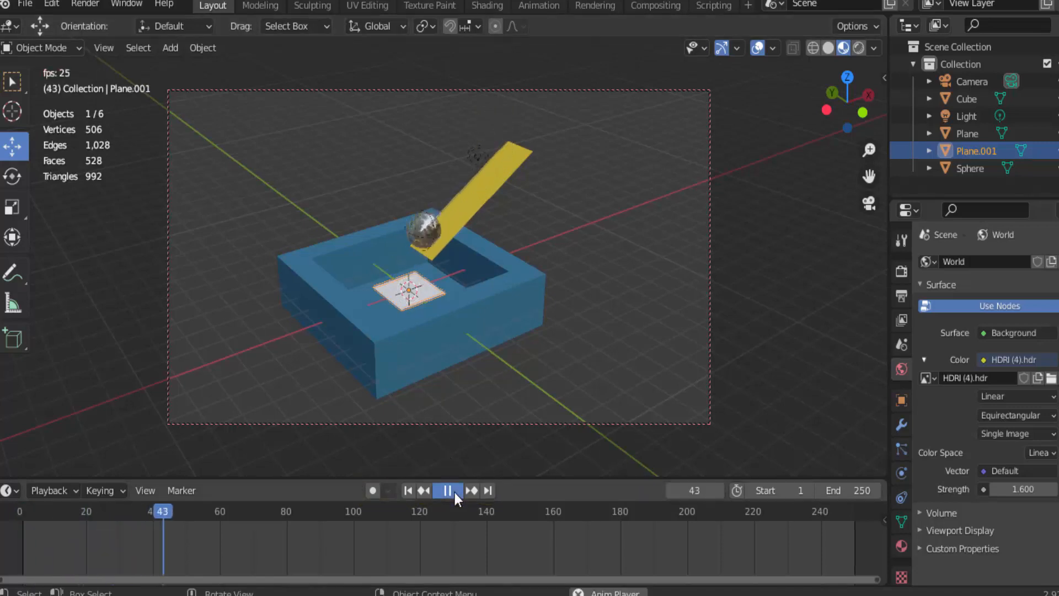
{"action": "left_click", "coordinate": [454, 492]}
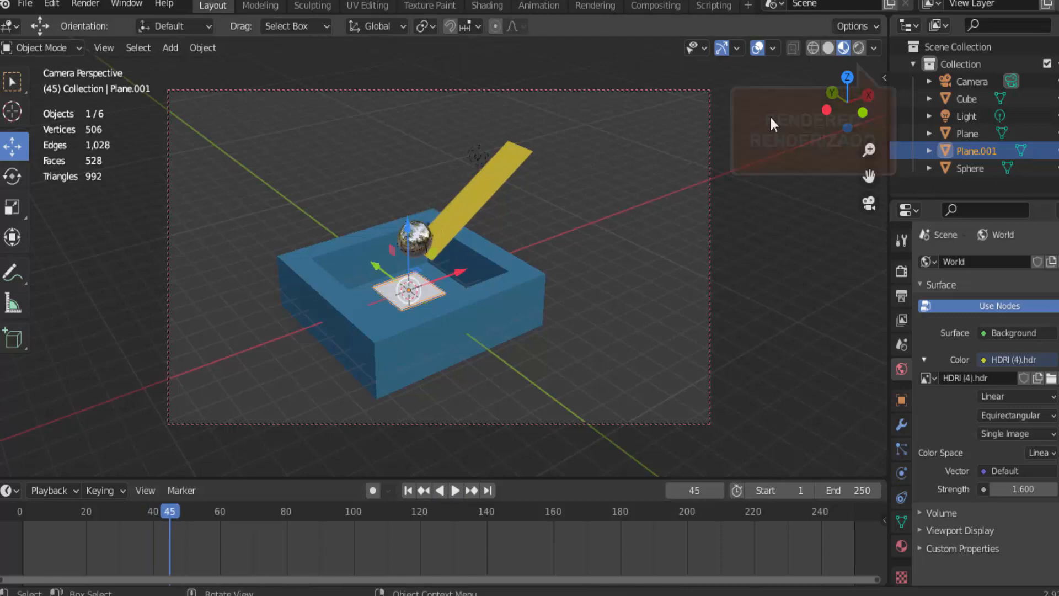
Switch the viewport to Rendered shading and hide Plane.001
{"action": "left_click", "coordinate": [859, 48]}
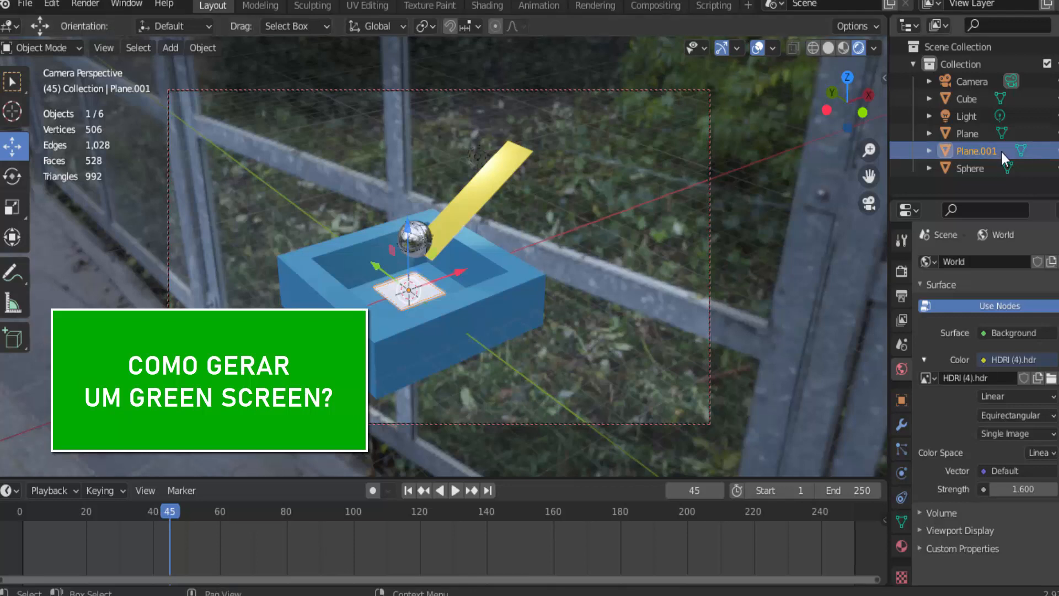
{"action": "left_click", "coordinate": [1054, 152]}
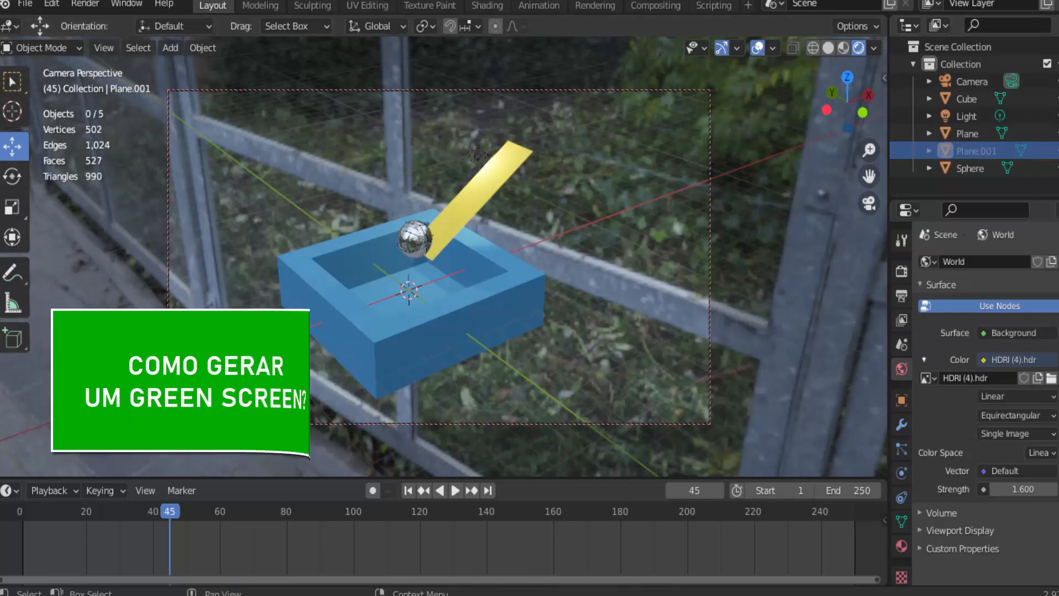
{"action": "left_click", "coordinate": [1057, 26]}
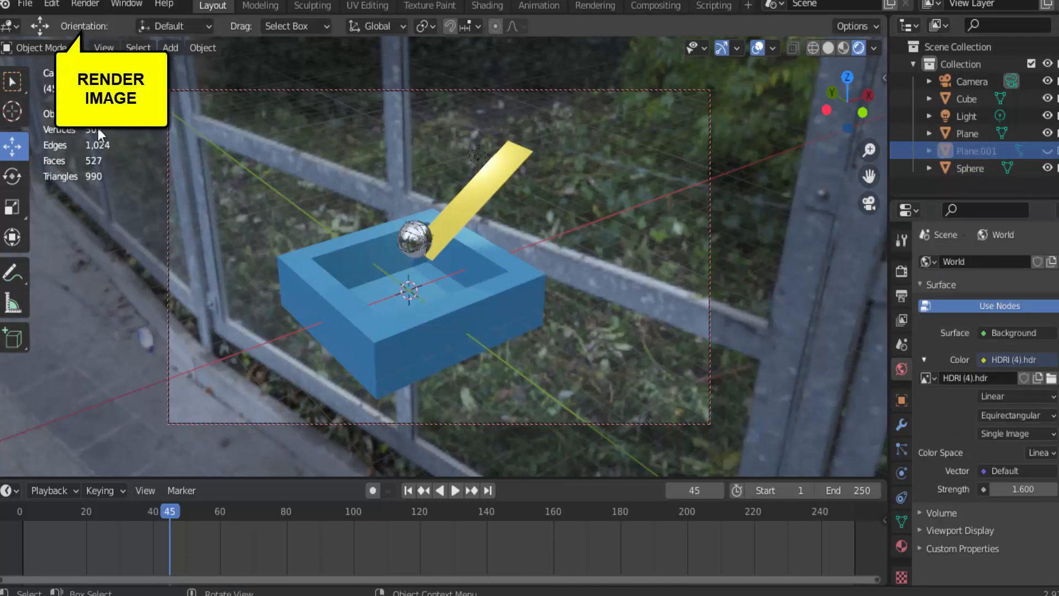
Render a still image of frame 45 with the HDRI background, then close the render result
{"action": "left_click", "coordinate": [85, 3]}
{"action": "left_click", "coordinate": [91, 22]}
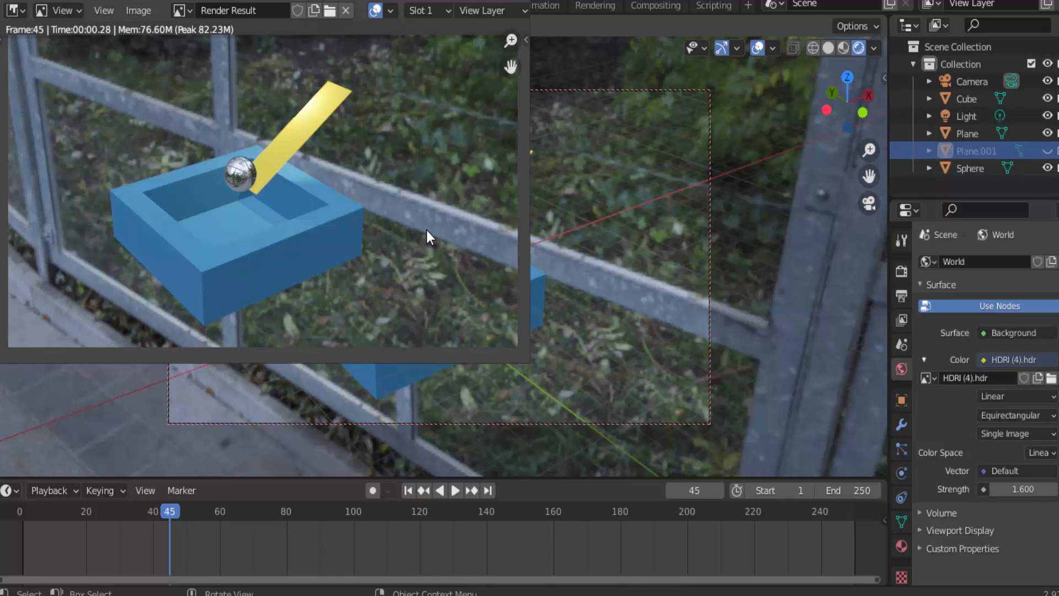
{"action": "key", "text": "Escape"}
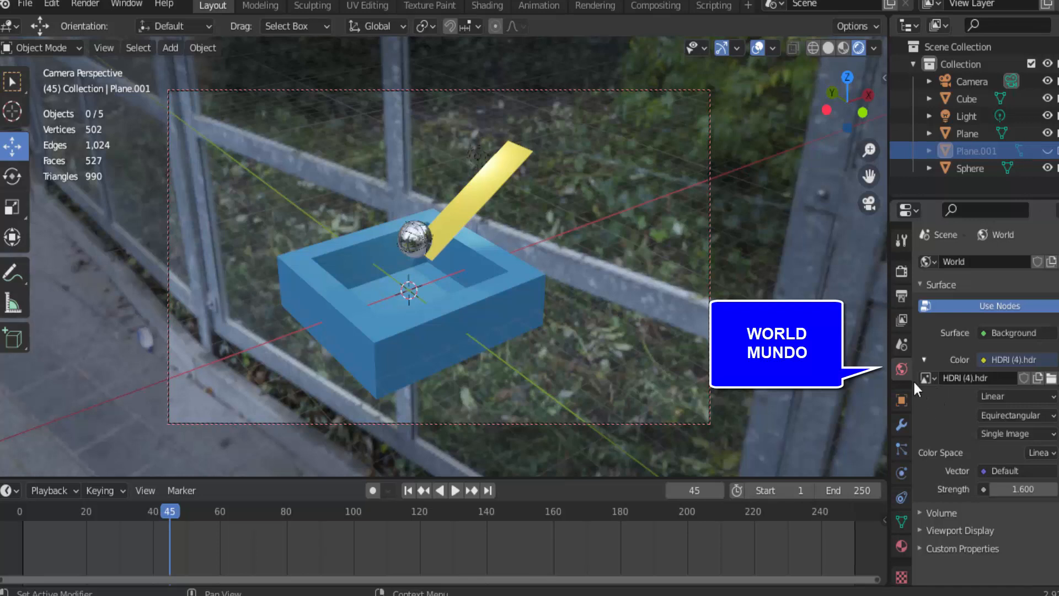
Replace the world's HDRI texture with a plain dark green background color and render a still image to check it
{"action": "left_click", "coordinate": [984, 360]}
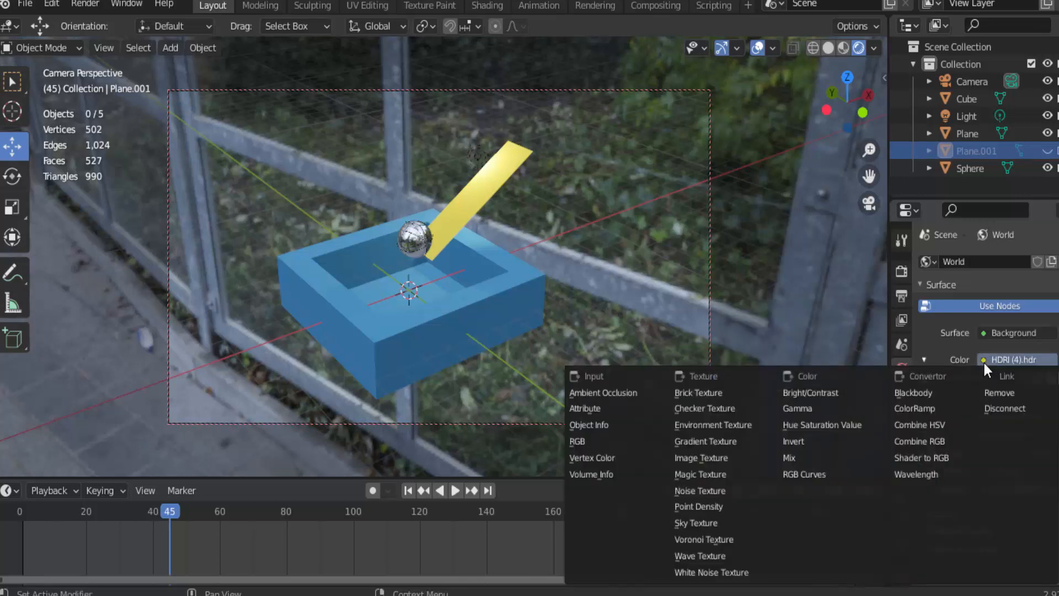
{"action": "left_click", "coordinate": [992, 392]}
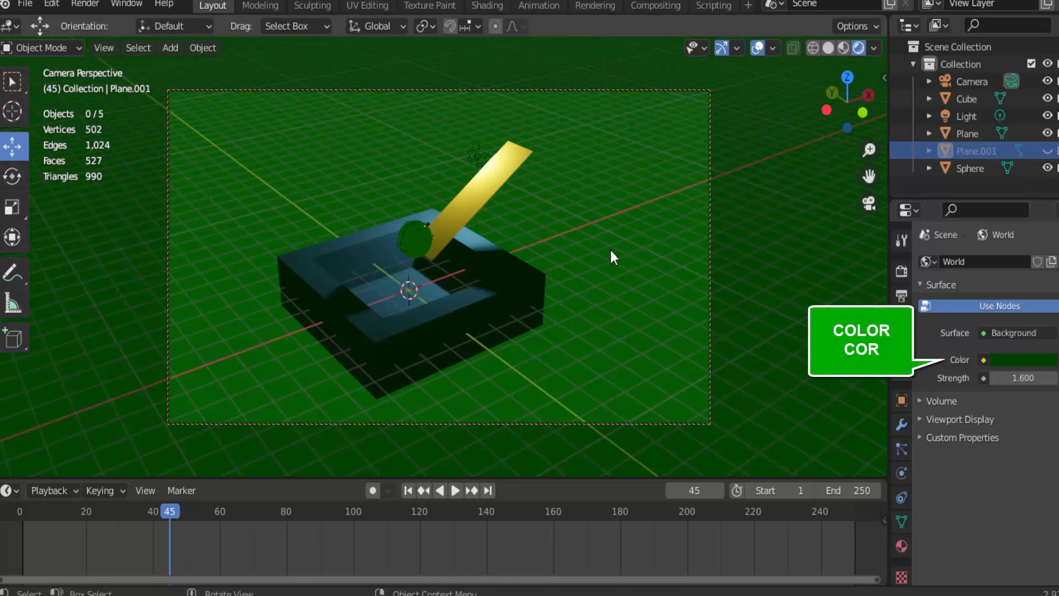
{"action": "left_click", "coordinate": [86, 3]}
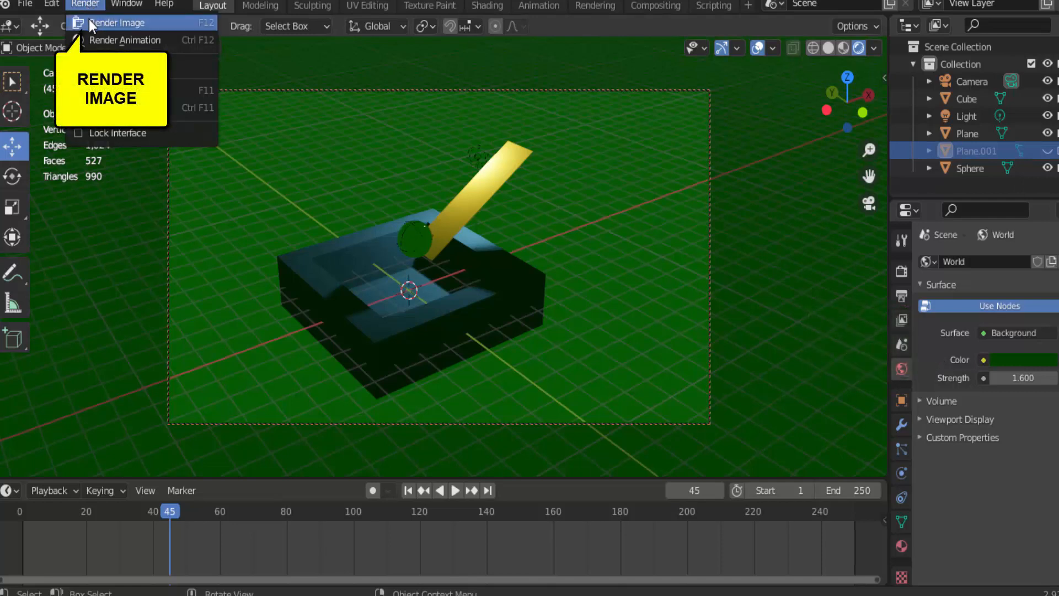
{"action": "left_click", "coordinate": [88, 22]}
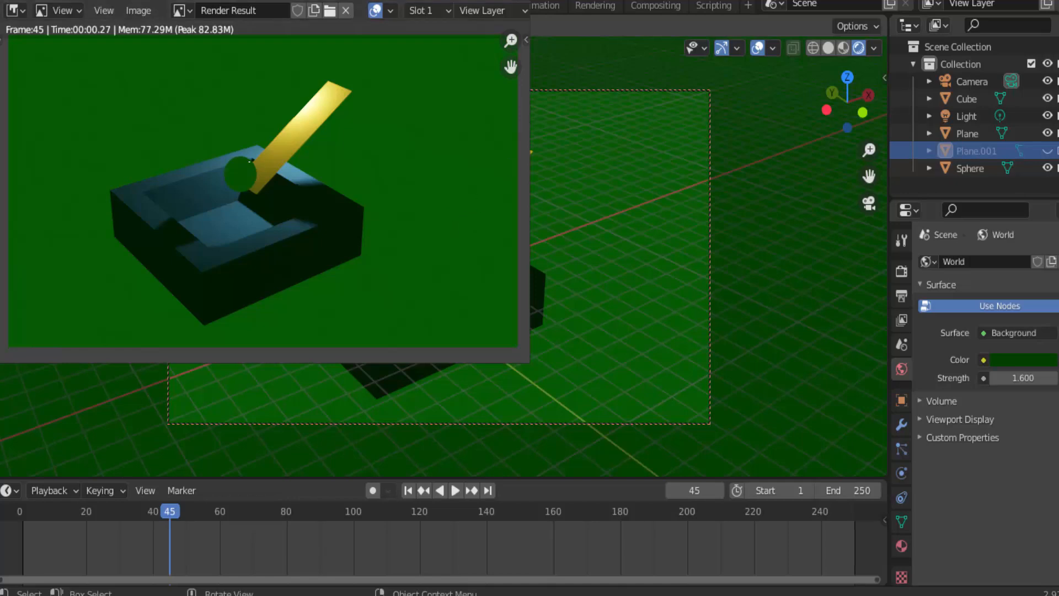
{"action": "left_click", "coordinate": [518, 1]}
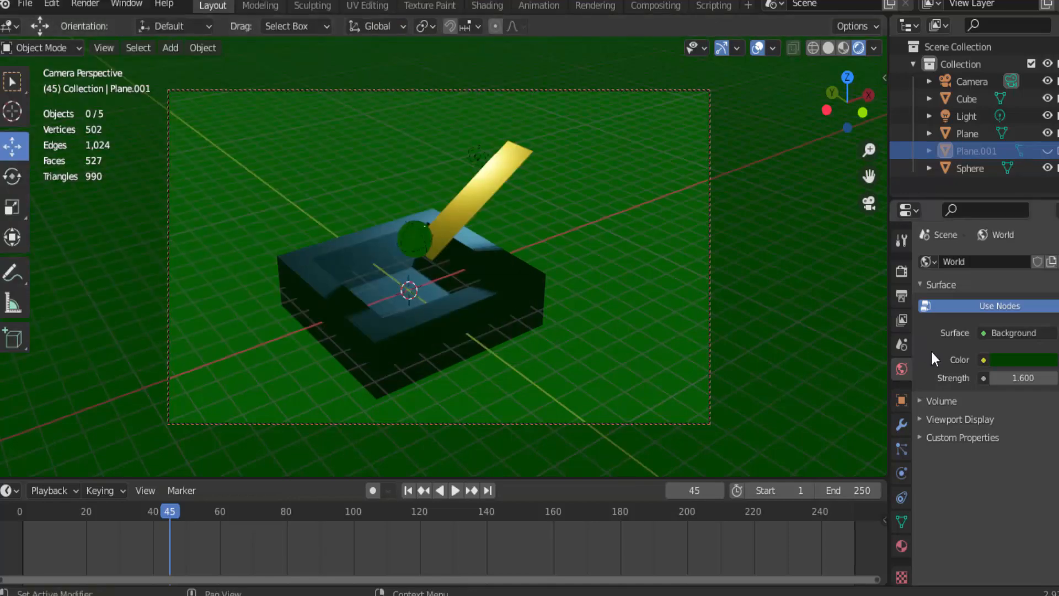
Assign an Environment Texture to the world color and load HDRI (4).hdr from the IMAGENS - HDRIS folder
{"action": "left_click", "coordinate": [984, 360]}
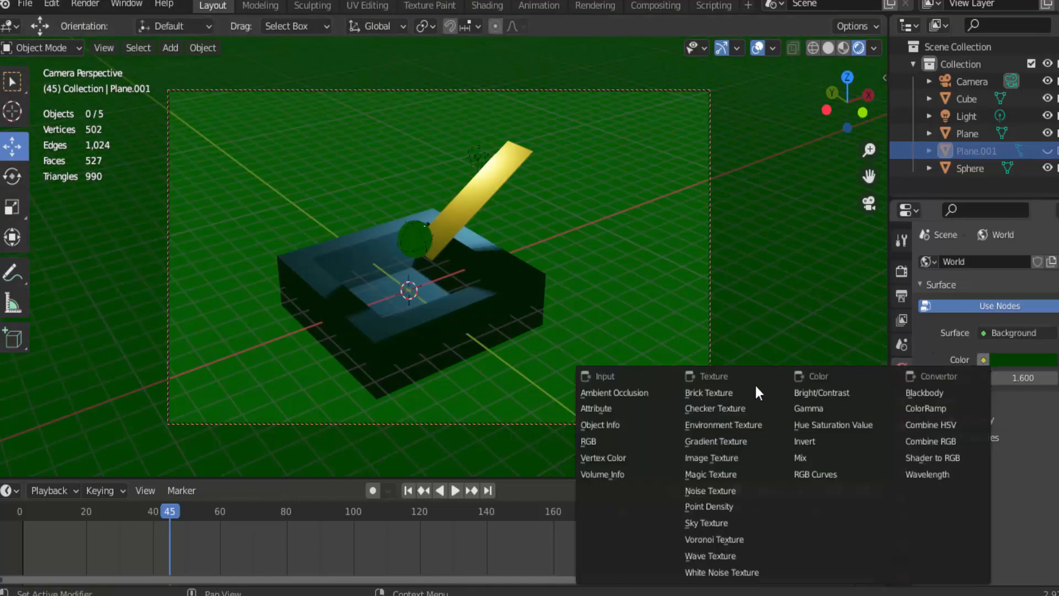
{"action": "left_click", "coordinate": [721, 425]}
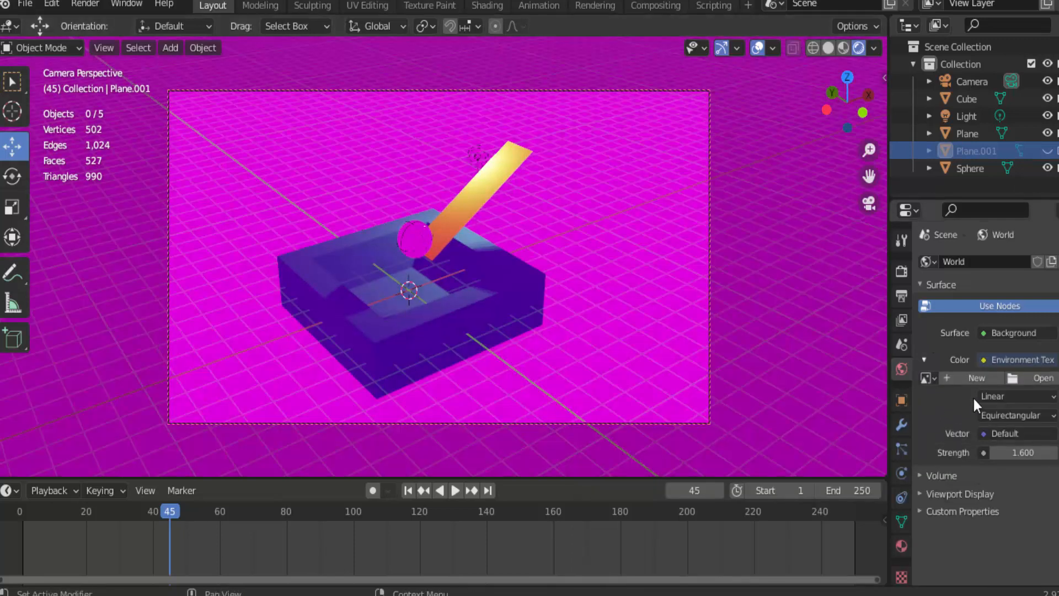
{"action": "left_click", "coordinate": [1015, 378]}
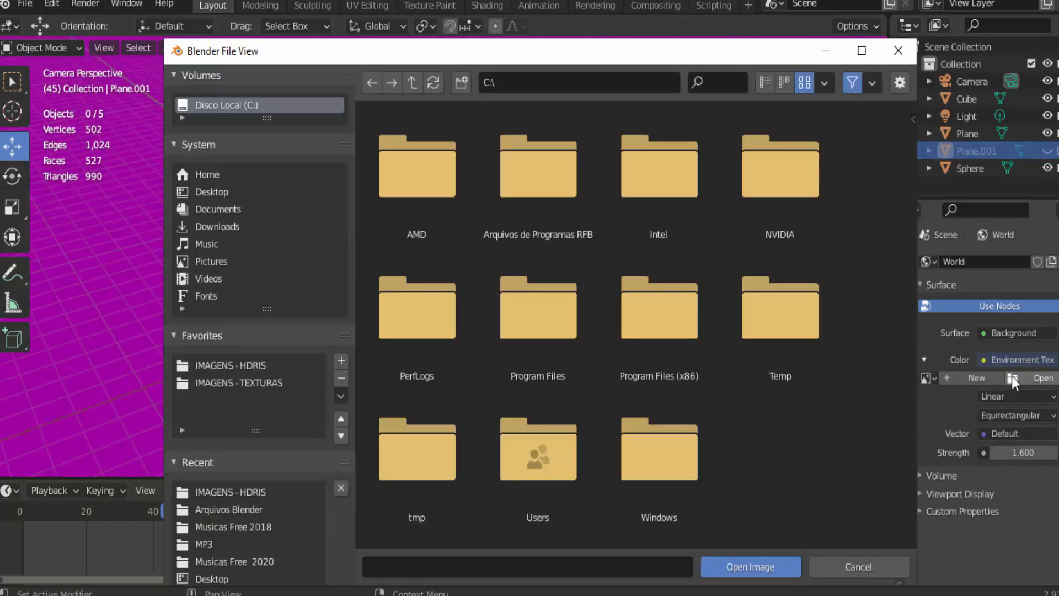
{"action": "left_click", "coordinate": [234, 364]}
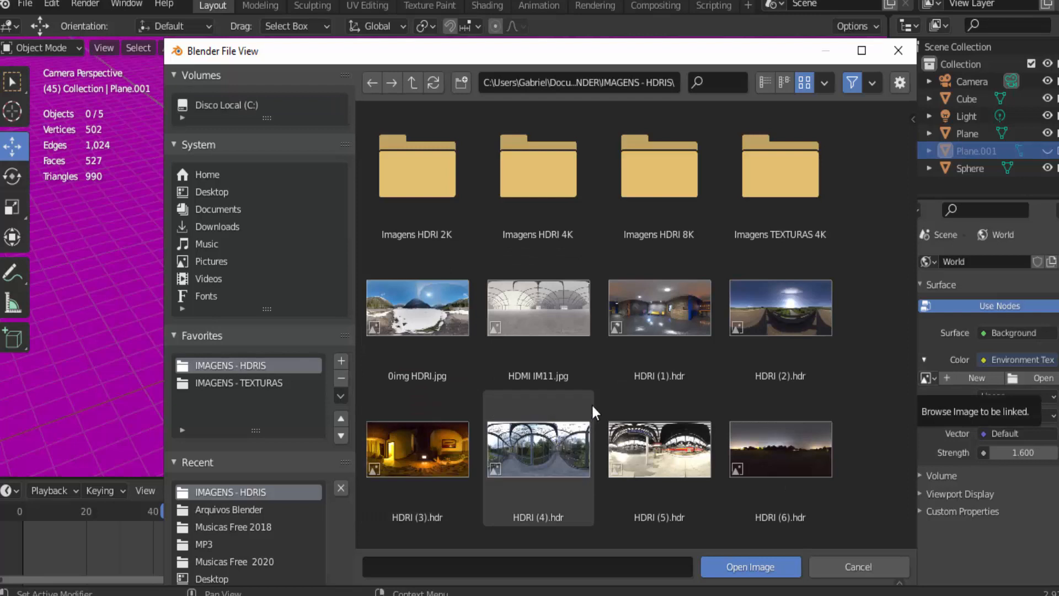
{"action": "left_click", "coordinate": [571, 455]}
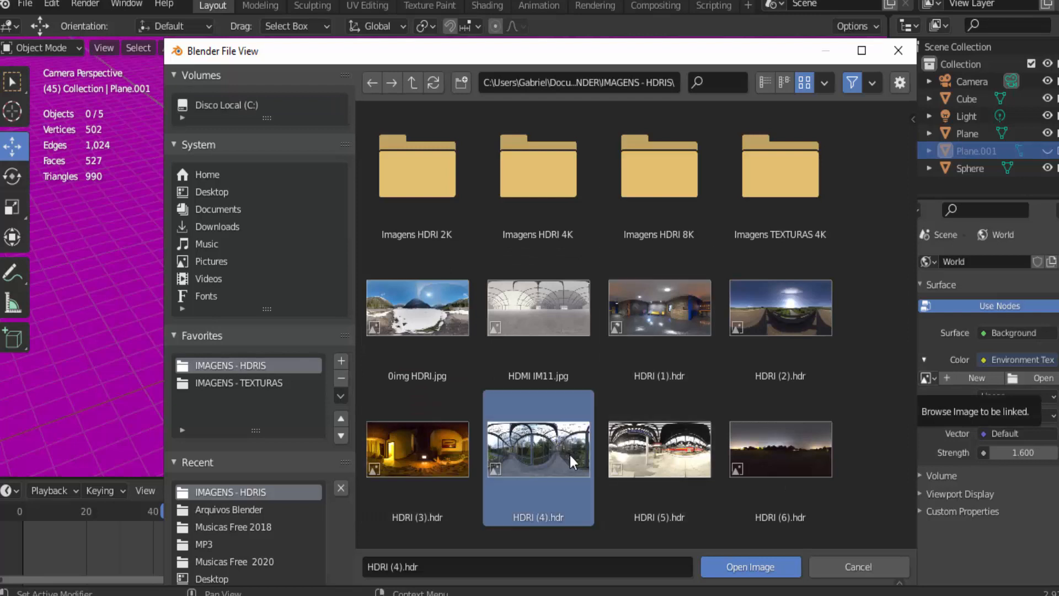
{"action": "left_click", "coordinate": [746, 565]}
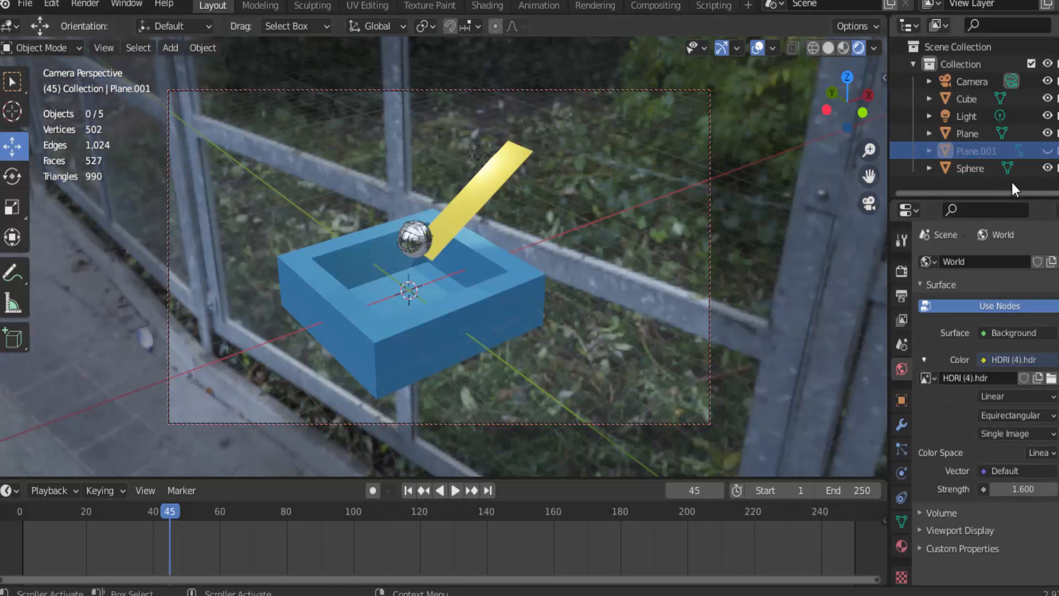
Unhide Plane.001 and resize and lower it into a floor that fills the camera view just beneath the blue box
{"action": "left_click", "coordinate": [1048, 151]}
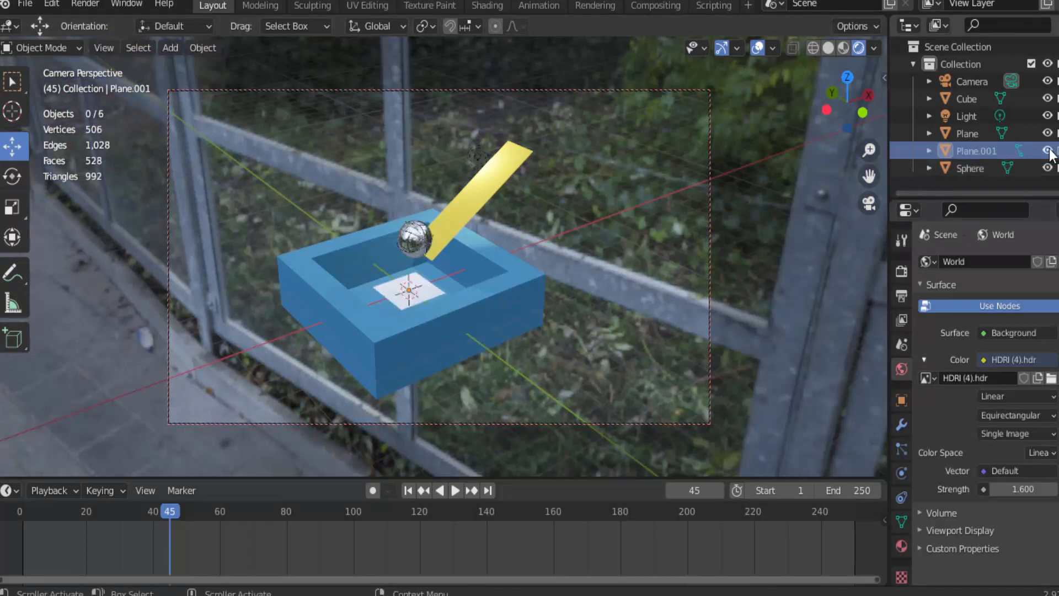
{"action": "left_click", "coordinate": [415, 294]}
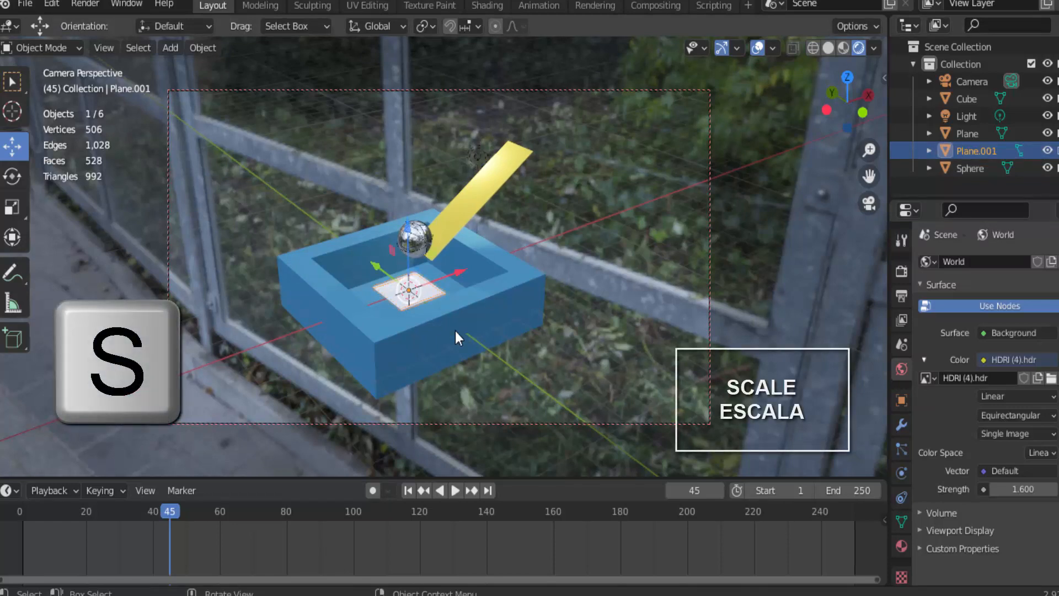
{"action": "key", "text": "s"}
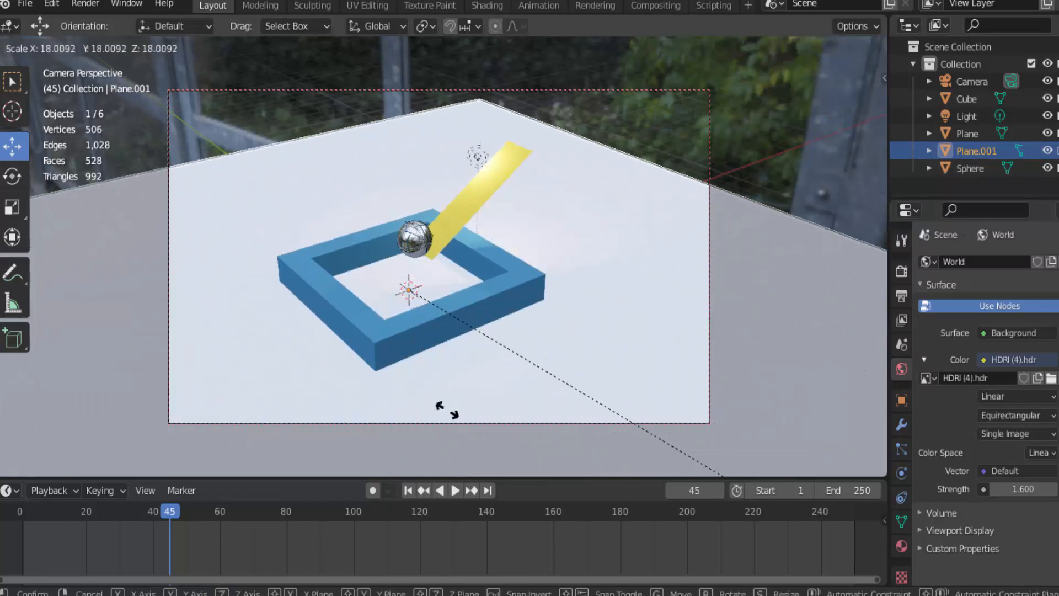
{"action": "left_click", "coordinate": [200, 402]}
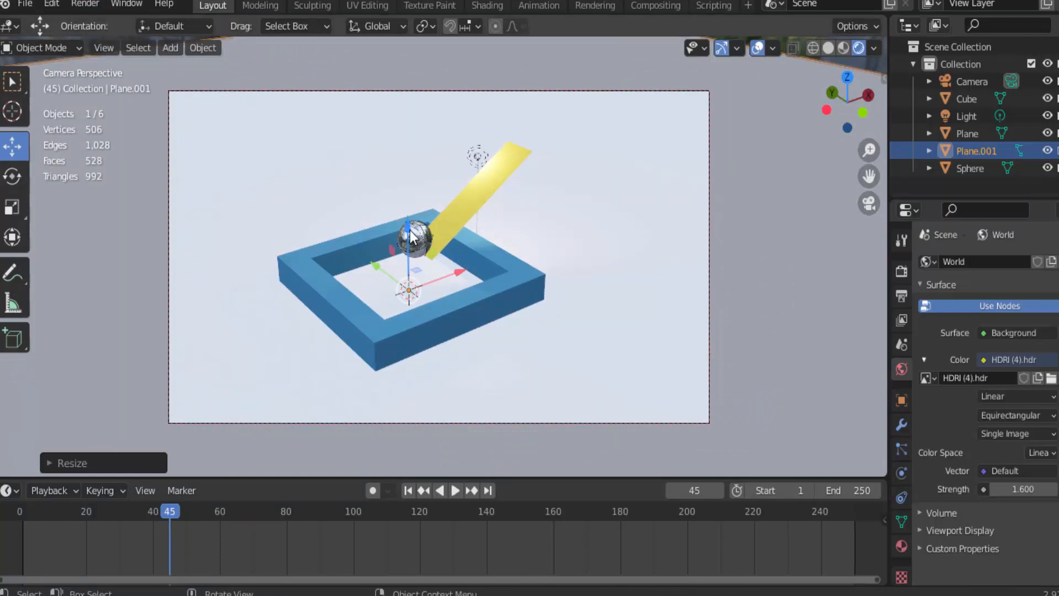
{"action": "left_click_drag", "start_coordinate": [408, 226], "coordinate": [407, 258]}
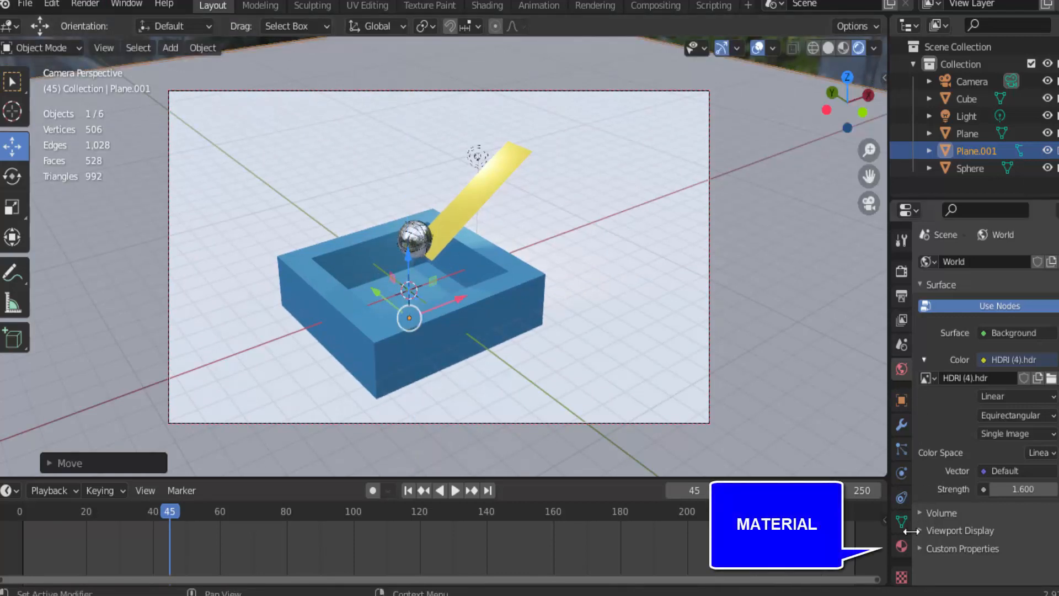
Create a new material for Plane.001 with a green base color of hue 0.330, saturation 0.984 and value 0.360
{"action": "left_click", "coordinate": [904, 546]}
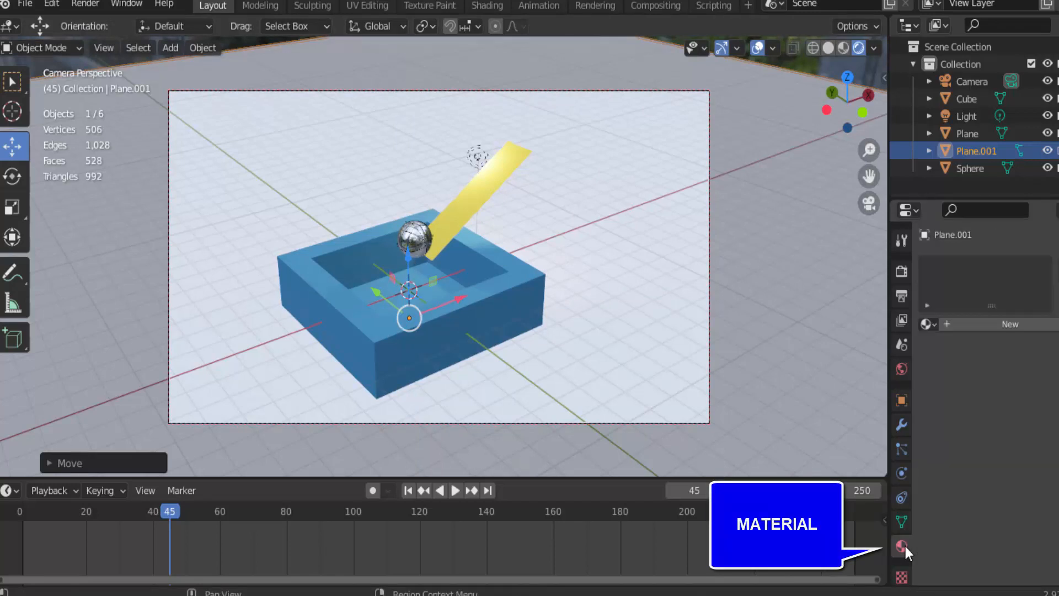
{"action": "left_click", "coordinate": [997, 327]}
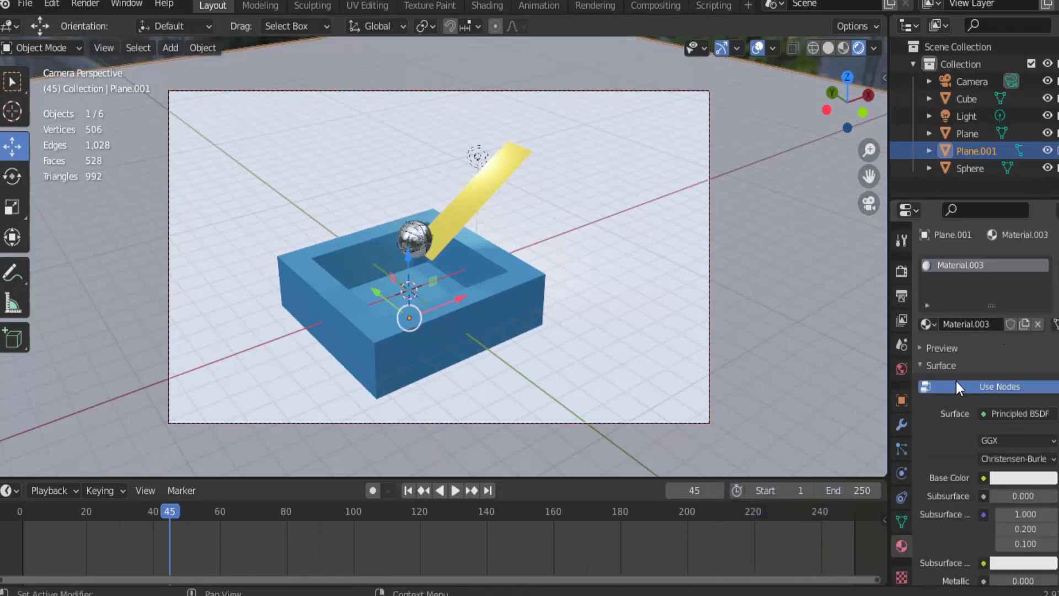
{"action": "left_click", "coordinate": [1029, 476]}
{"action": "left_click", "coordinate": [945, 298]}
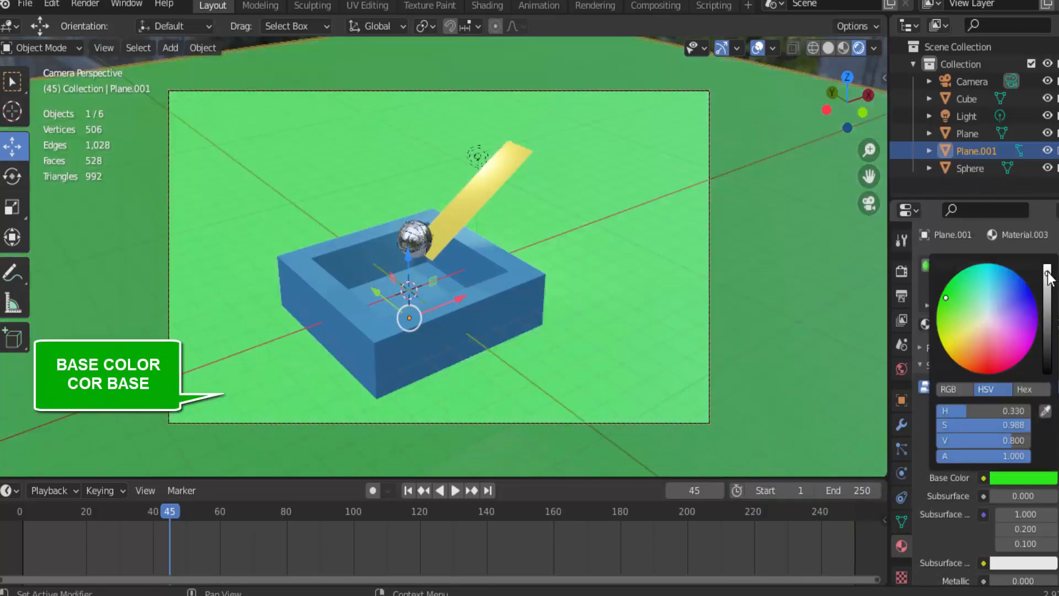
{"action": "left_click_drag", "start_coordinate": [1047, 273], "coordinate": [1047, 303]}
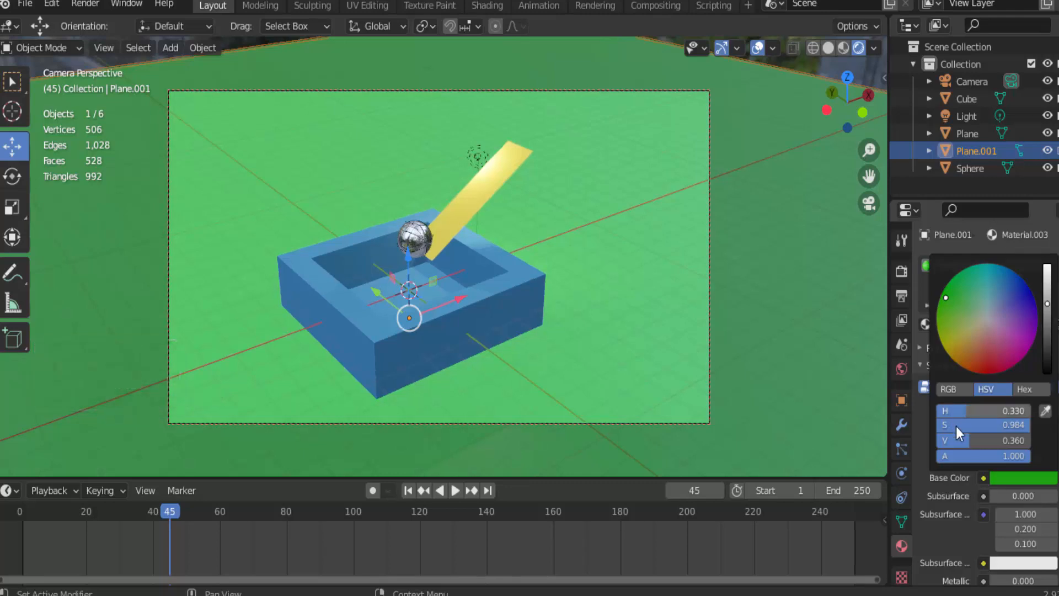
Set the green material's Specular to 0 and its Roughness to 1
{"action": "scroll", "coordinate": [956, 514], "scroll_direction": "down", "scroll_amount": 2}
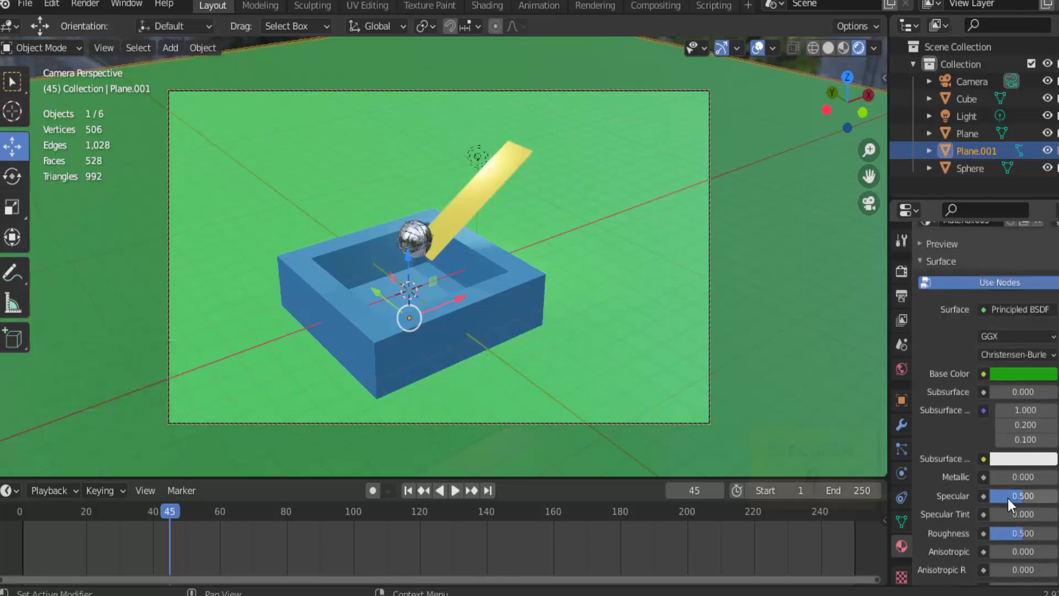
{"action": "left_click_drag", "start_coordinate": [1008, 499], "coordinate": [972, 498]}
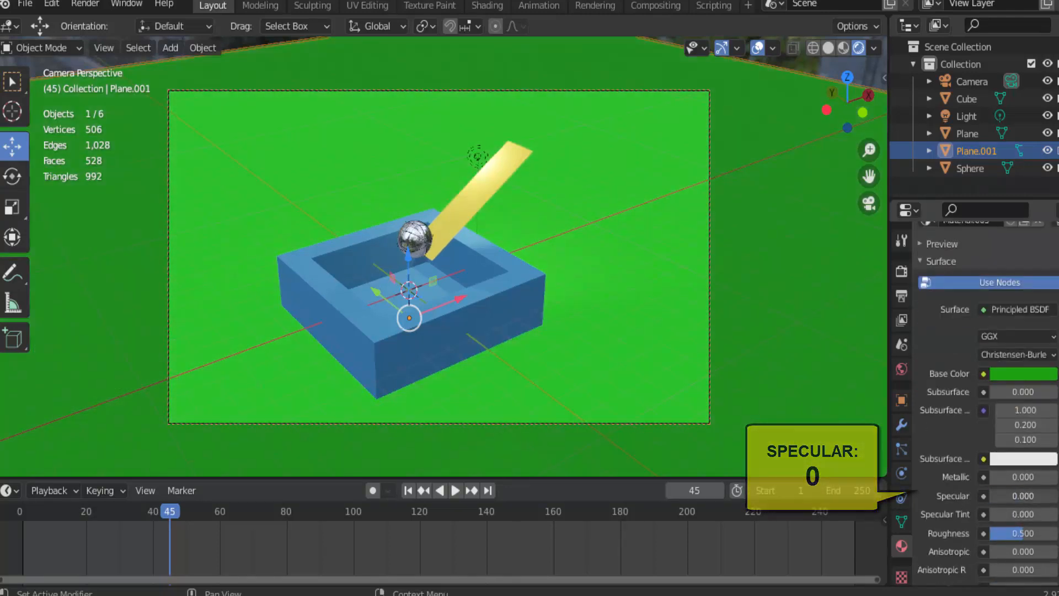
{"action": "scroll", "coordinate": [959, 501], "scroll_direction": "down", "scroll_amount": 5}
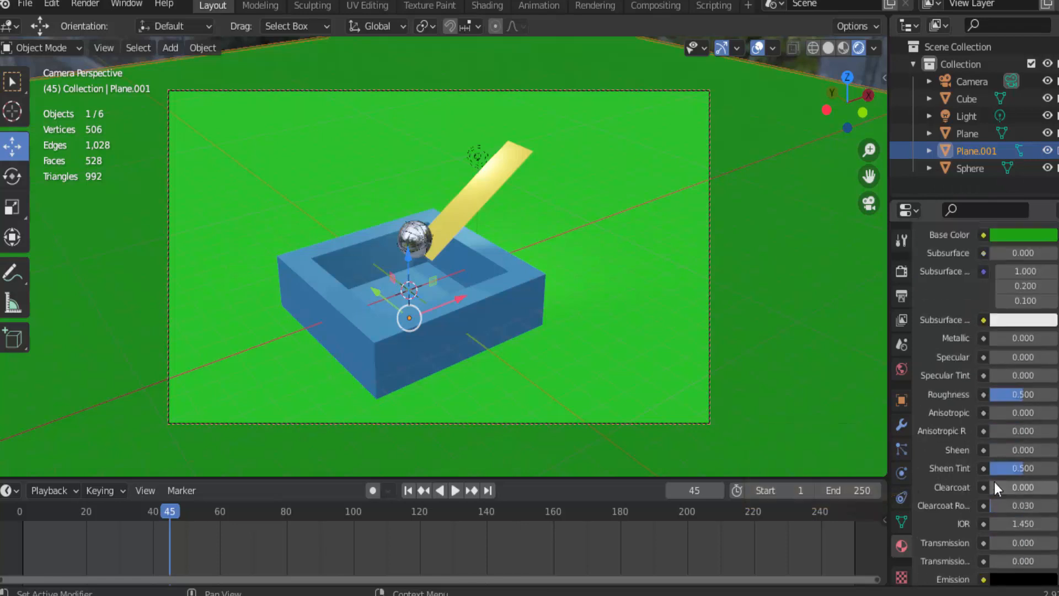
{"action": "left_click_drag", "start_coordinate": [1006, 401], "coordinate": [1052, 398]}
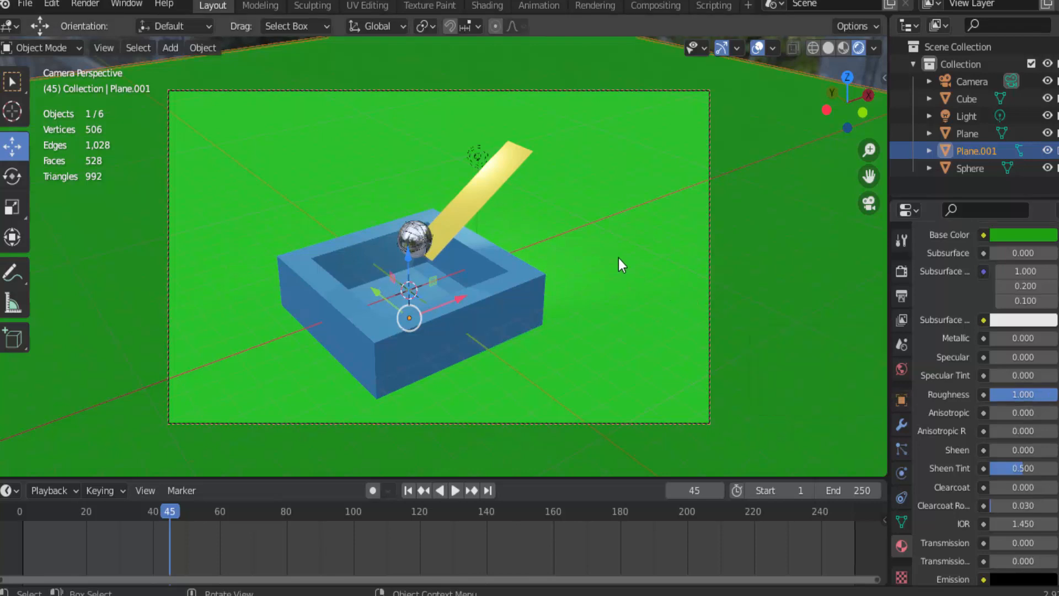
Render a still image of frame 45 to check the green background, then close the render result
{"action": "left_click", "coordinate": [97, 2]}
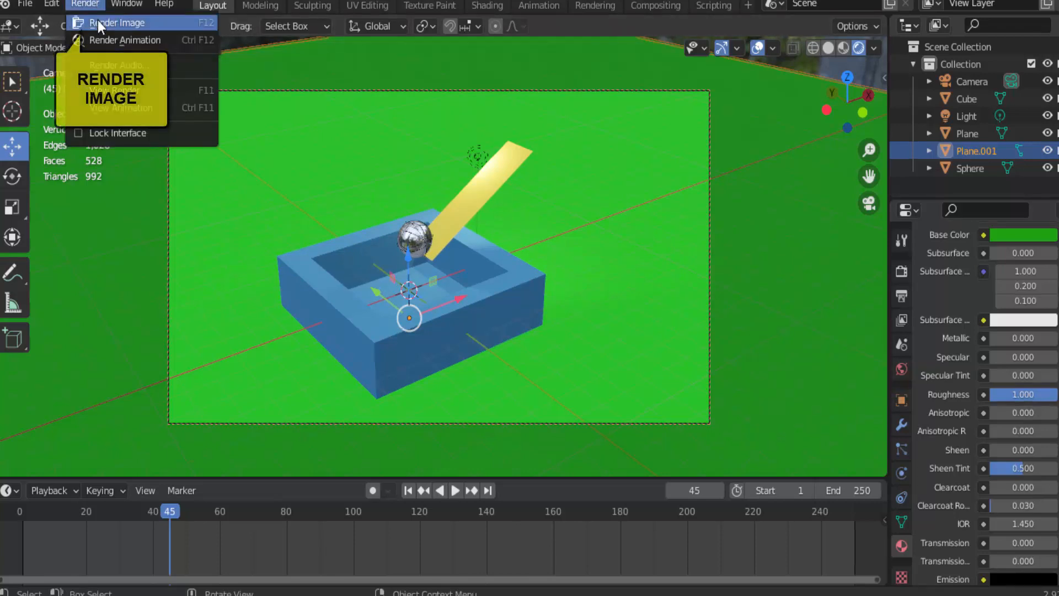
{"action": "left_click", "coordinate": [98, 20]}
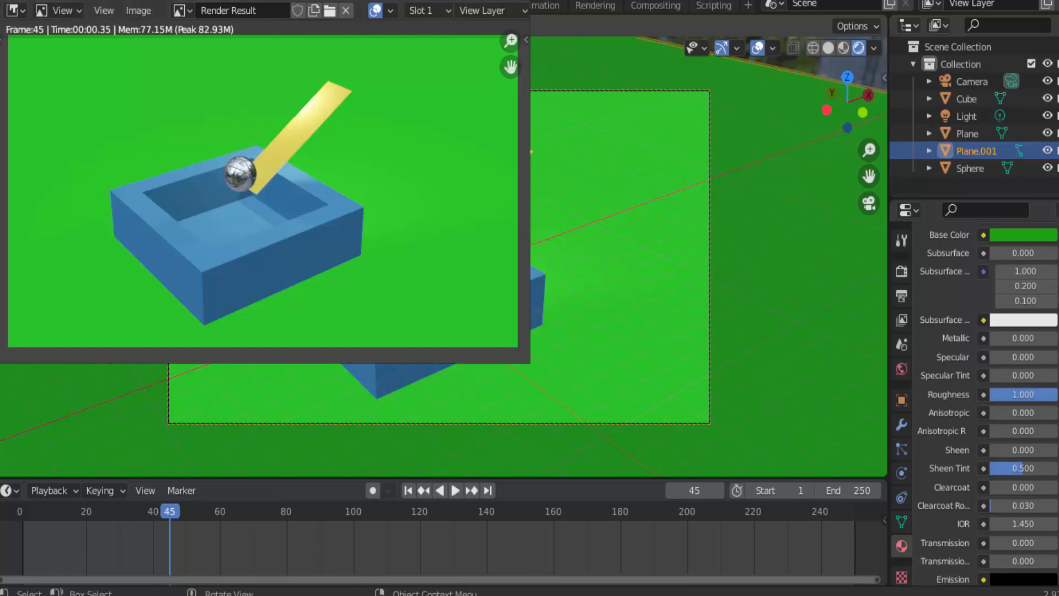
{"action": "left_click", "coordinate": [522, 1]}
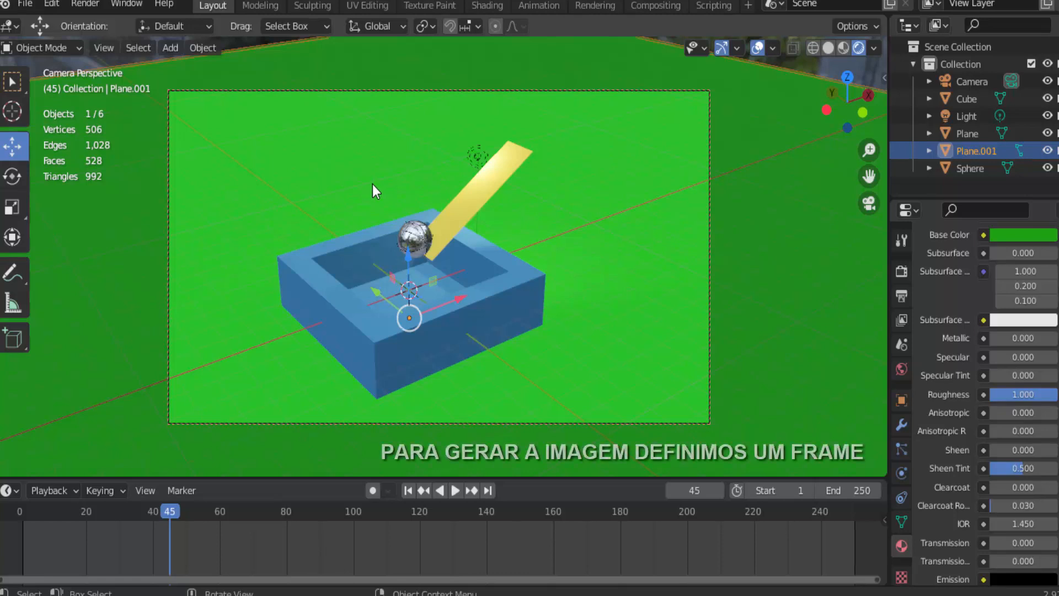
Scrub and play the rolling-ball animation, and stop it at frame 35 with the ball on the yellow ramp
{"action": "left_click", "coordinate": [182, 493]}
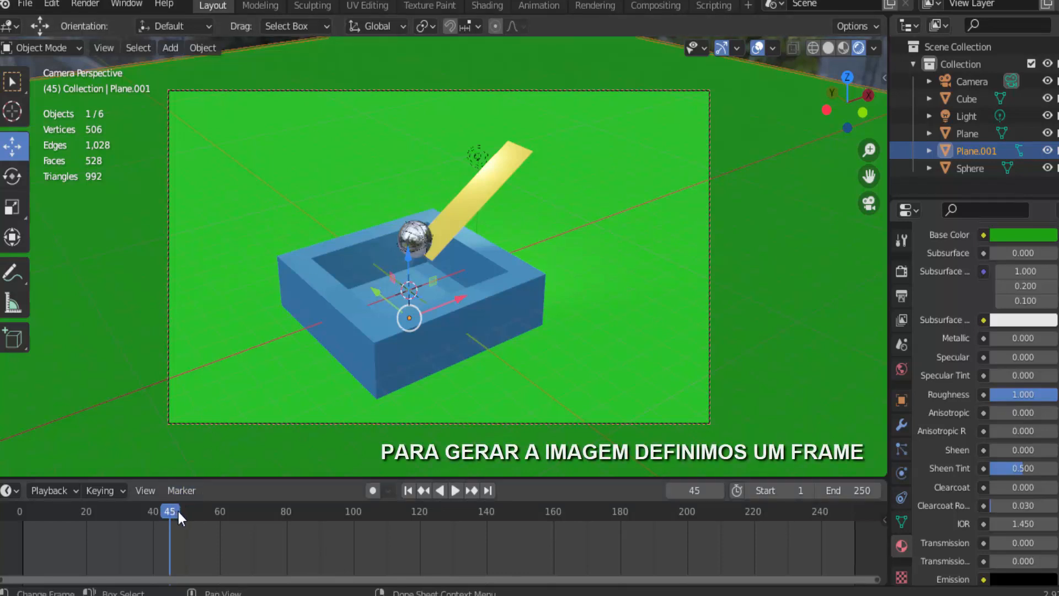
{"action": "key", "text": "space"}
{"action": "left_click_drag", "start_coordinate": [164, 511], "coordinate": [82, 521]}
{"action": "key", "text": "space"}
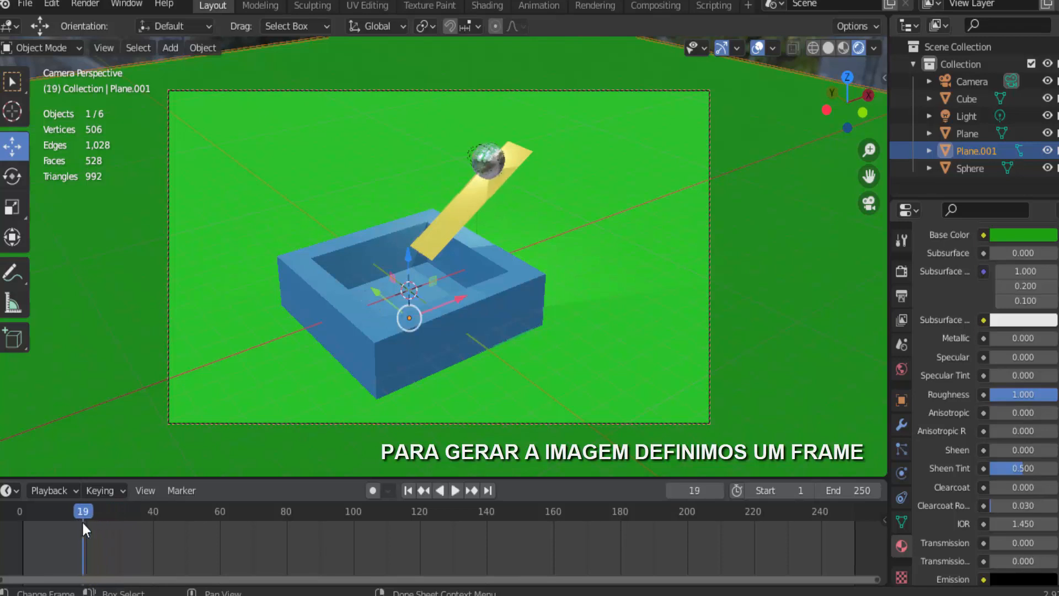
{"action": "left_click", "coordinate": [459, 492]}
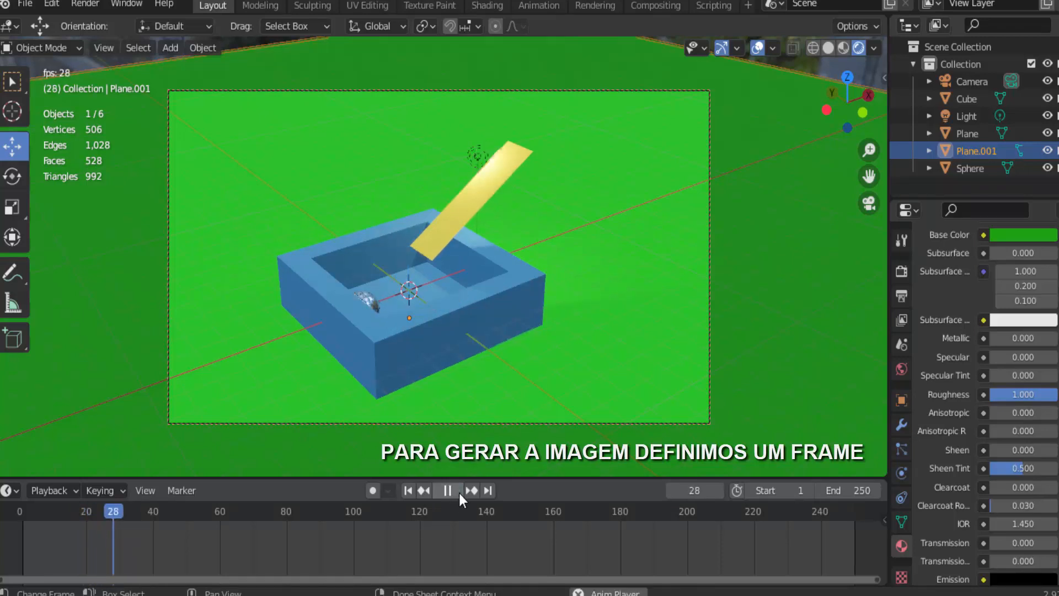
{"action": "left_click", "coordinate": [459, 491]}
{"action": "left_click", "coordinate": [410, 490]}
{"action": "left_click", "coordinate": [459, 491]}
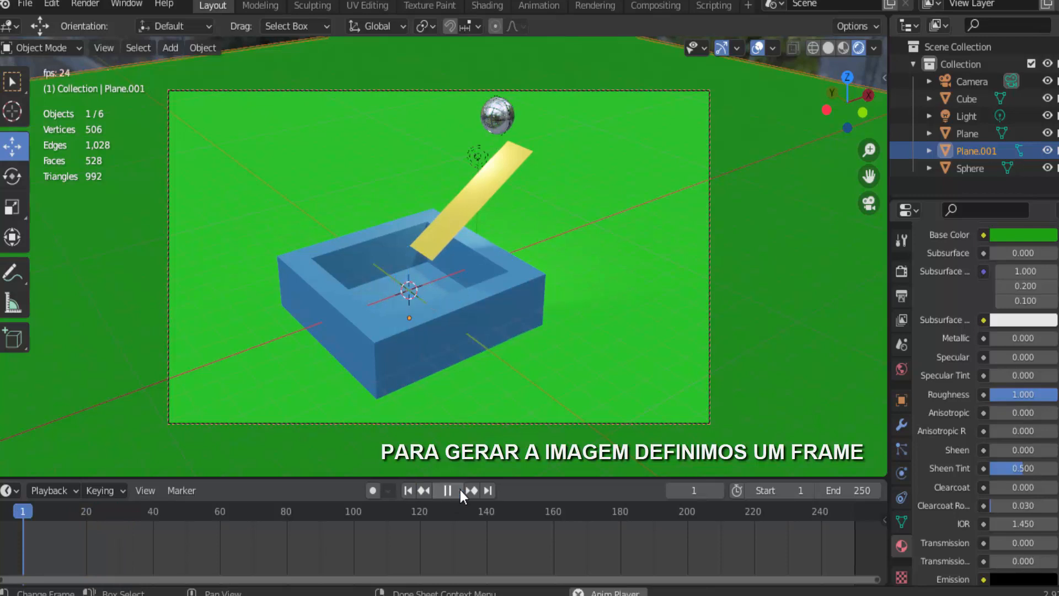
{"action": "left_click", "coordinate": [454, 489]}
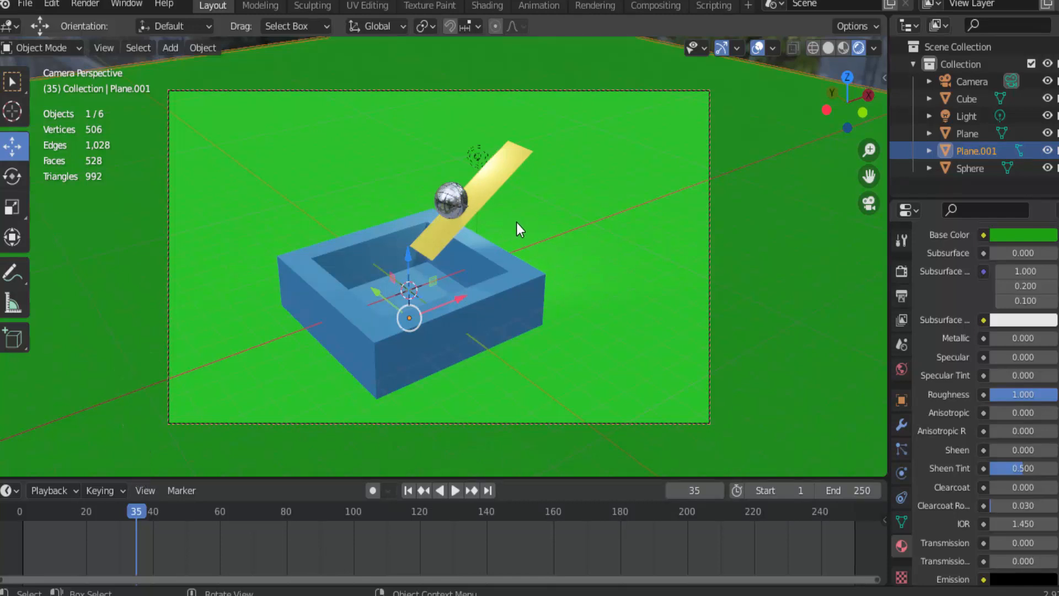
Set both the start and end frame of the output range to 35
{"action": "left_click", "coordinate": [901, 271]}
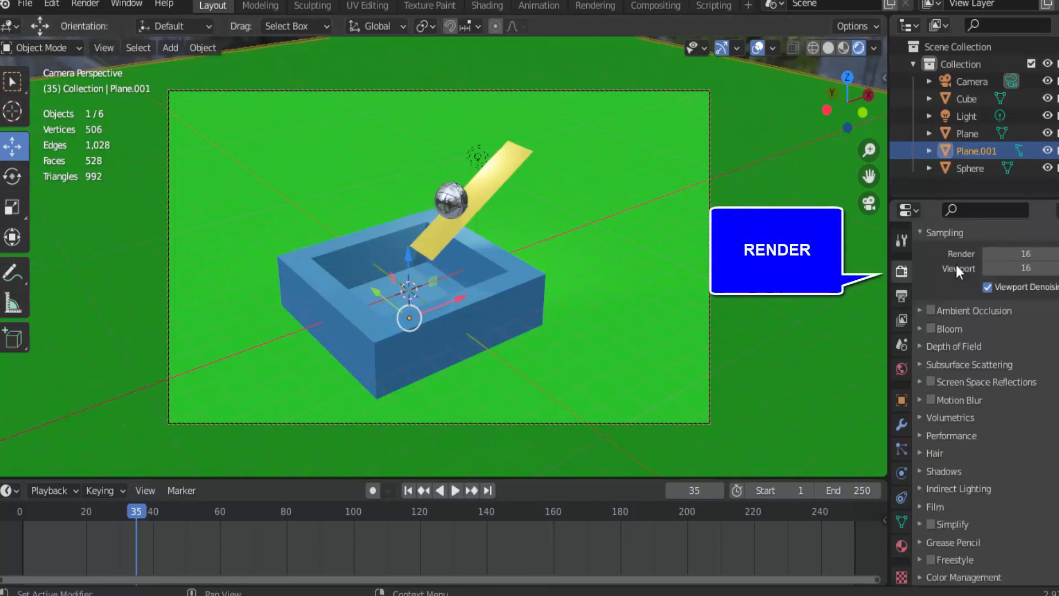
{"action": "scroll", "coordinate": [957, 243], "scroll_direction": "up", "scroll_amount": 2}
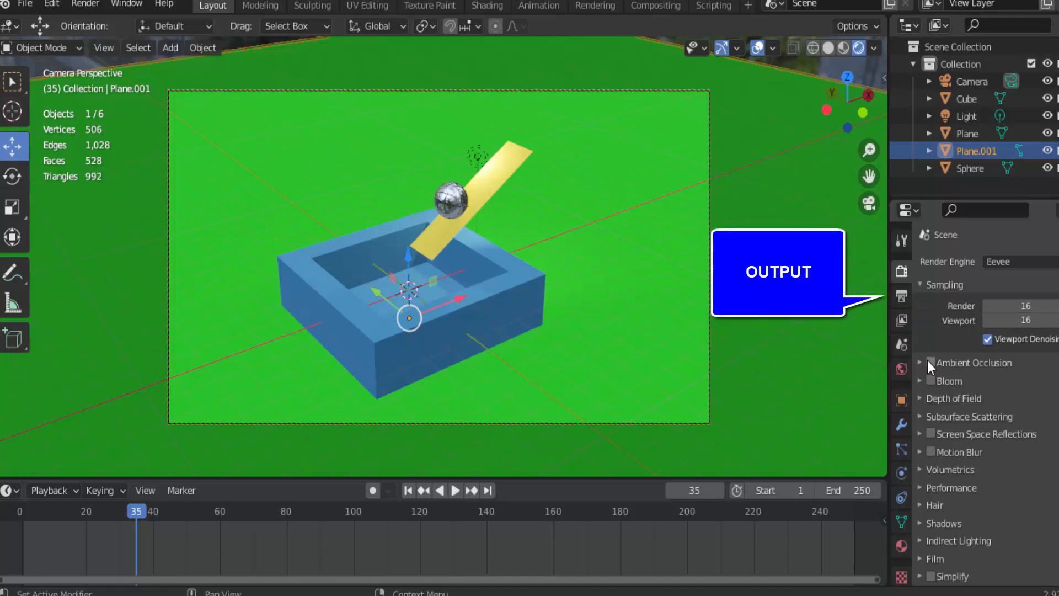
{"action": "left_click", "coordinate": [903, 296]}
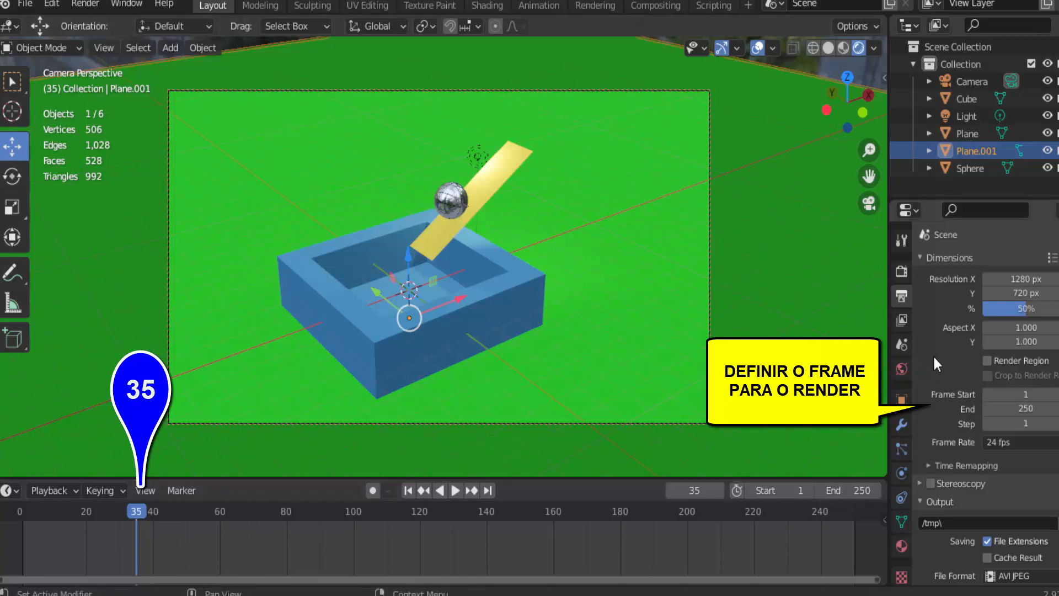
{"action": "left_click", "coordinate": [1027, 395]}
{"action": "type", "text": "35"}
{"action": "key", "text": "Return"}
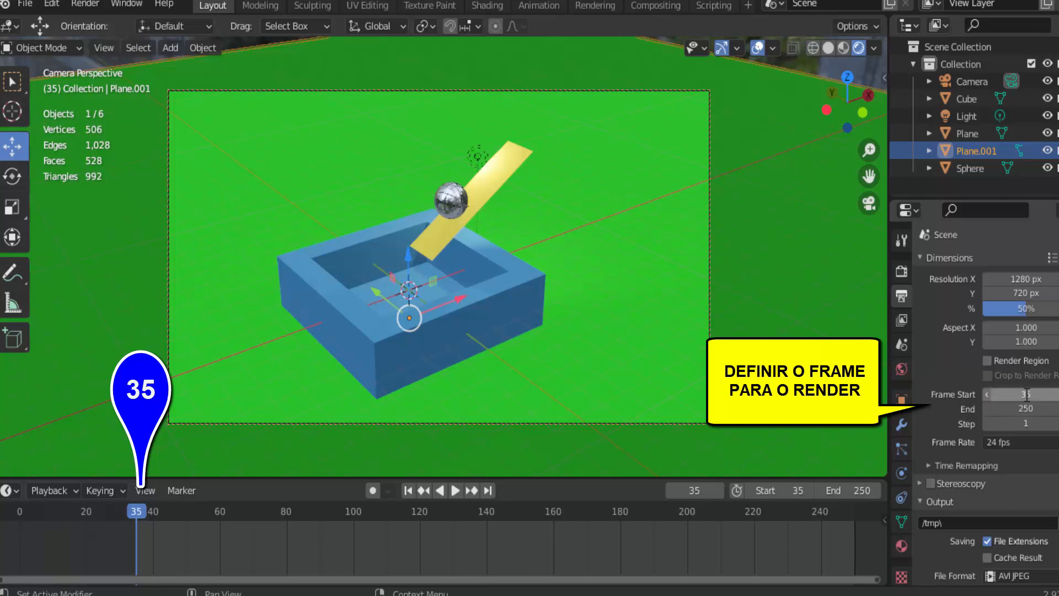
{"action": "left_click", "coordinate": [1028, 408]}
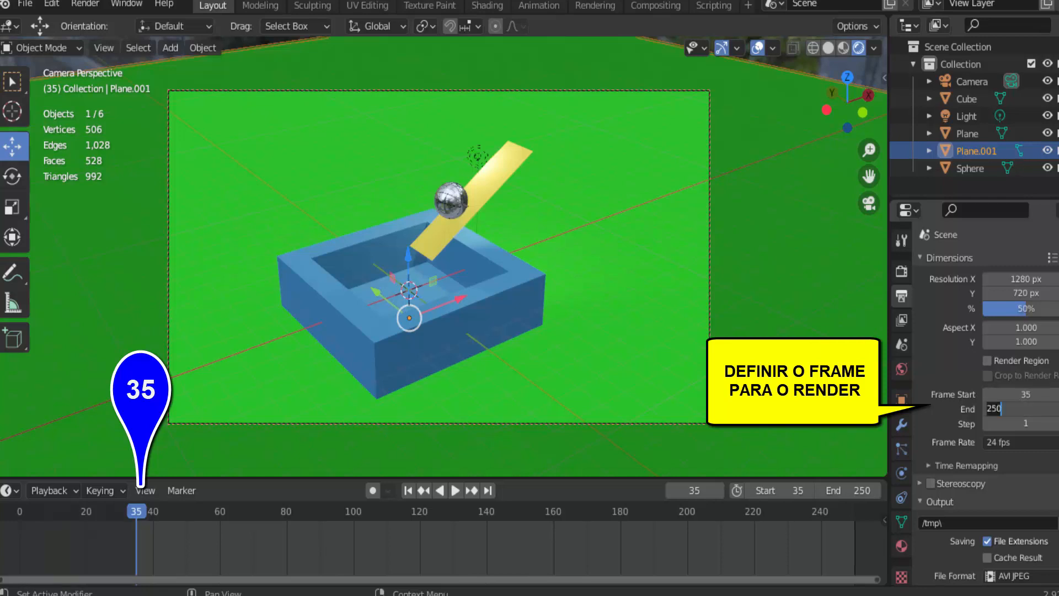
{"action": "key", "text": "ctrl+a"}
{"action": "type", "text": "35"}
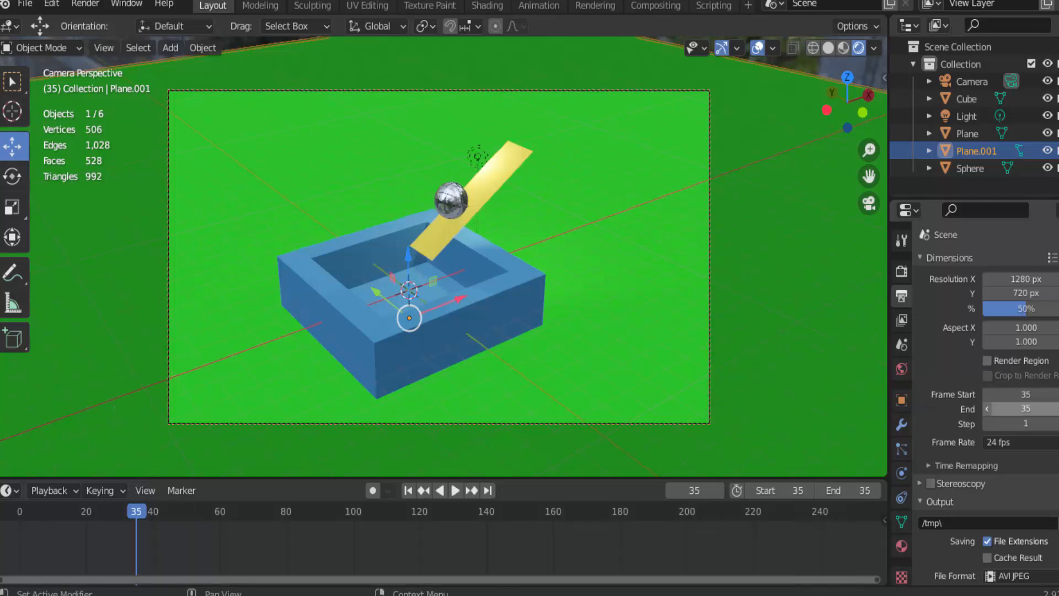
{"action": "key", "text": "Return"}
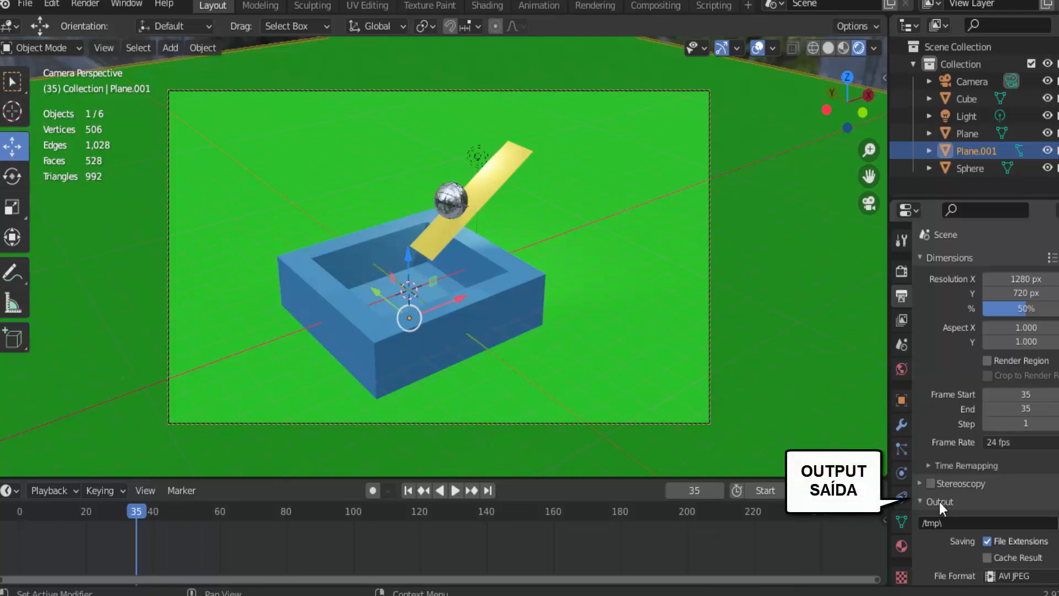
Set the output path to /tmp\imagem green scree and the file format to JPEG
{"action": "scroll", "coordinate": [940, 504], "scroll_direction": "down", "scroll_amount": 3}
{"action": "left_click", "coordinate": [943, 451]}
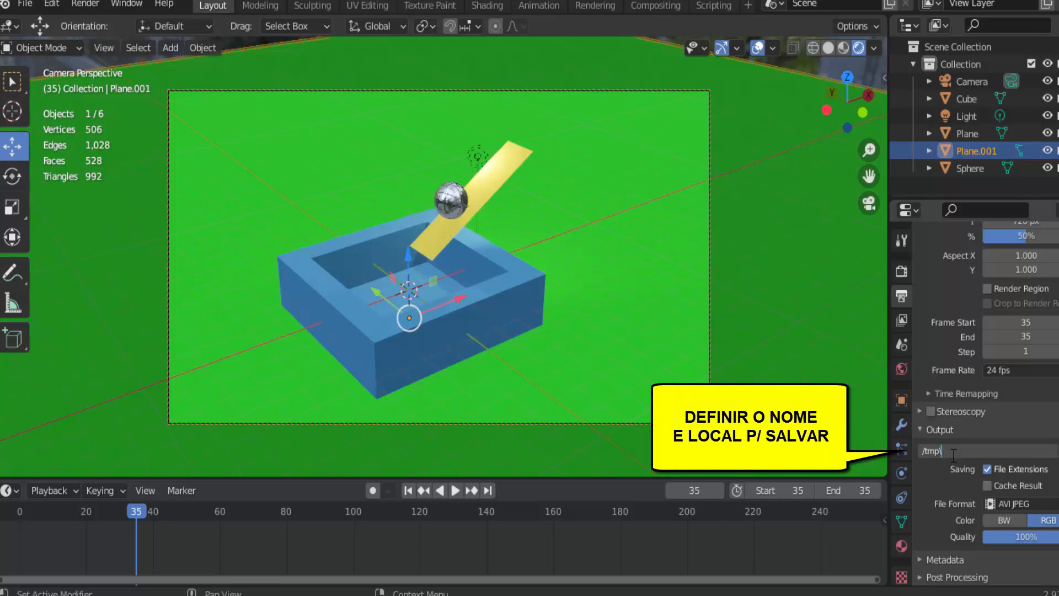
{"action": "type", "text": "imagem green scree"}
{"action": "key", "text": "Return"}
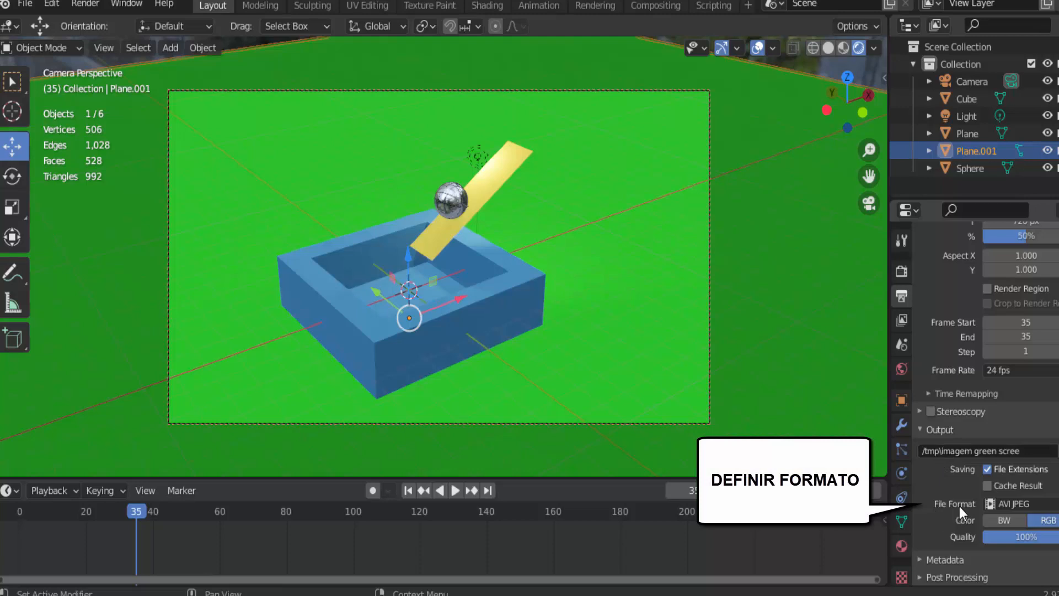
{"action": "left_click", "coordinate": [1022, 503]}
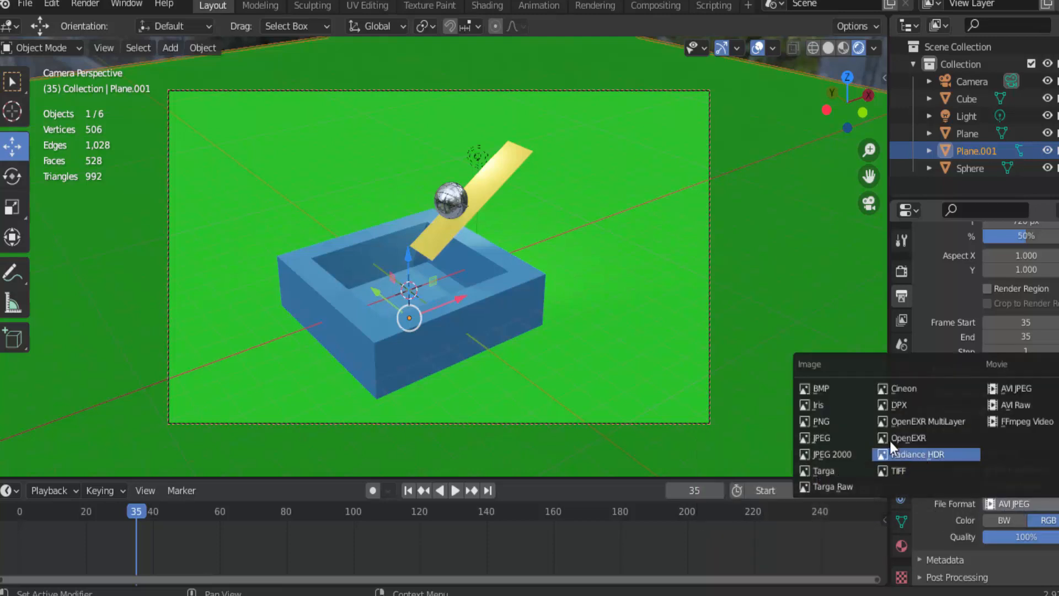
{"action": "left_click", "coordinate": [827, 439]}
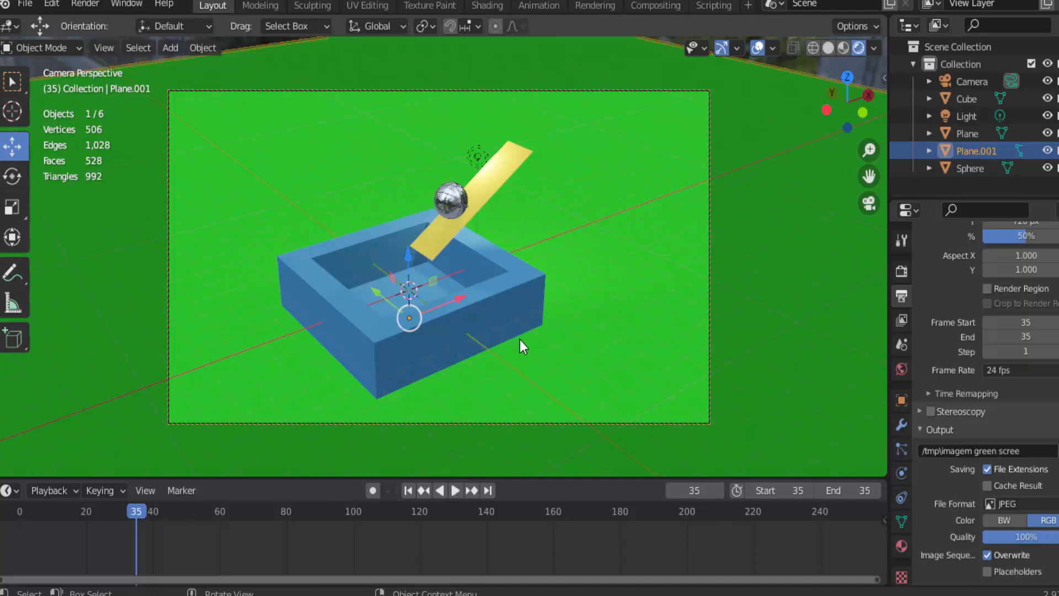
Render frame 35 as a still image to preview it, and close the render result
{"action": "left_click", "coordinate": [85, 4]}
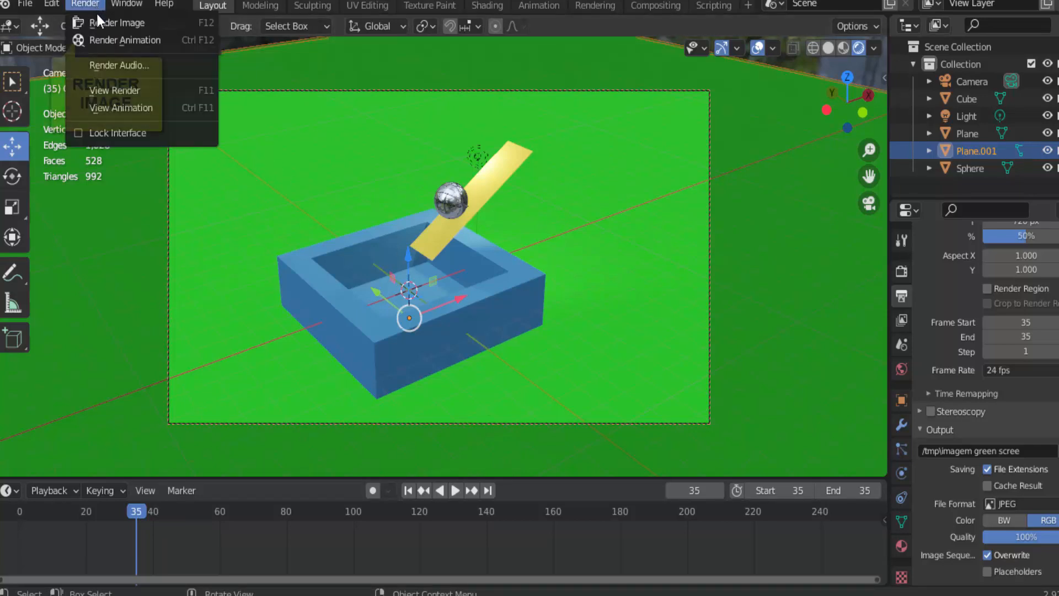
{"action": "left_click", "coordinate": [99, 21]}
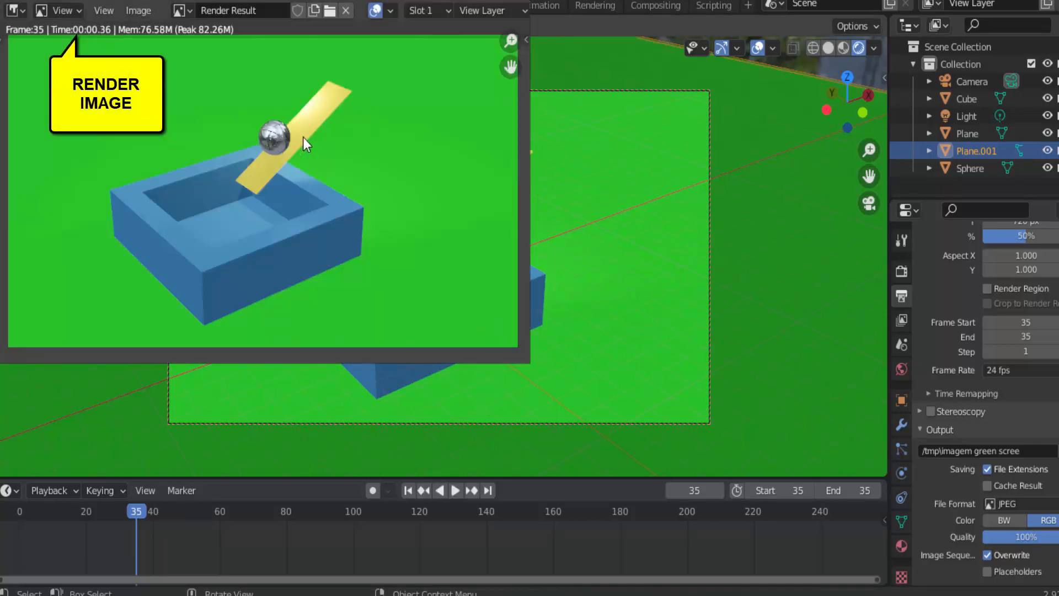
{"action": "key", "text": "Escape"}
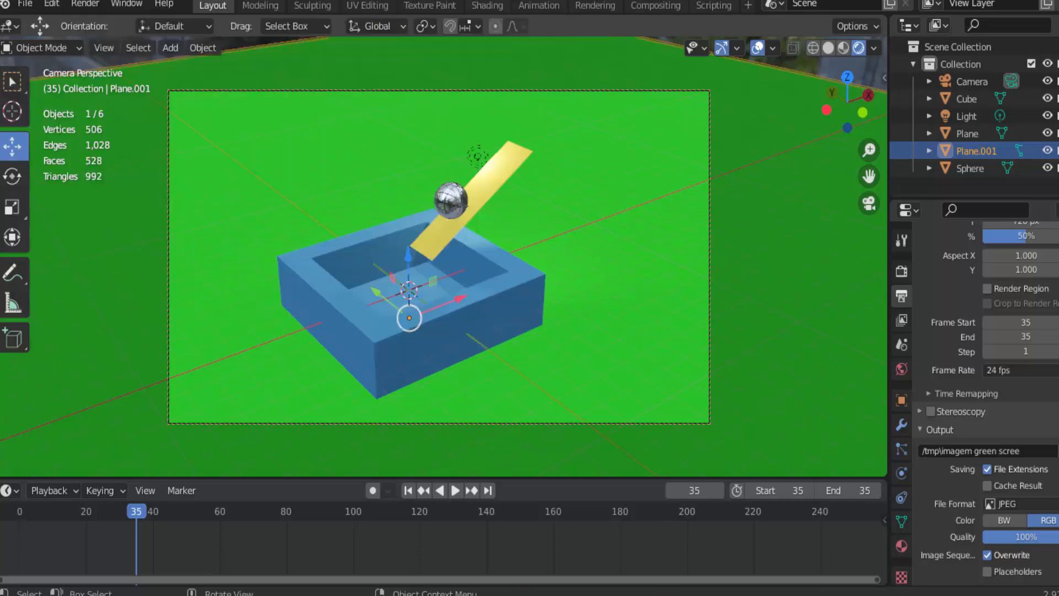
Render the one-frame animation range to save the green screen image to the output path, and close the render result
{"action": "left_click", "coordinate": [86, 5]}
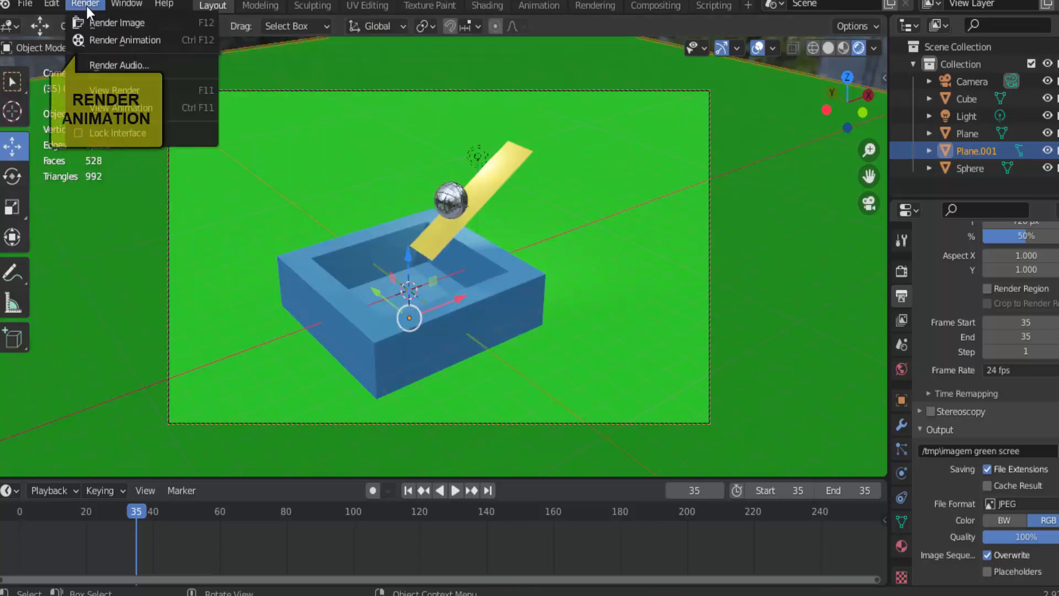
{"action": "left_click", "coordinate": [101, 37]}
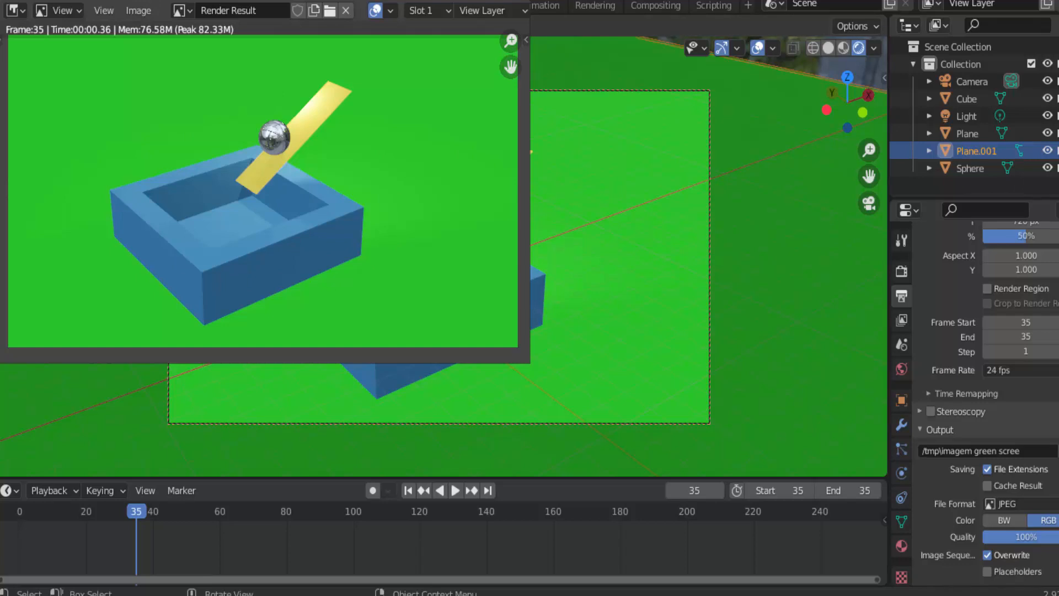
{"action": "key", "text": "Escape"}
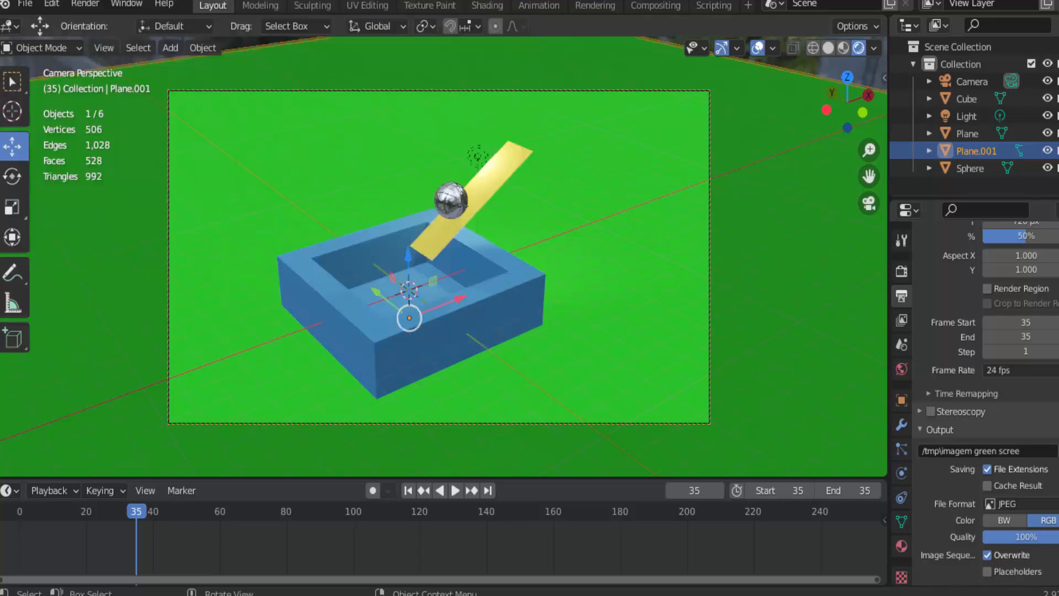
View the saved green screen image in the animation player, centre its window over the viewport and close it
{"action": "left_click", "coordinate": [88, 4]}
{"action": "left_click", "coordinate": [128, 107]}
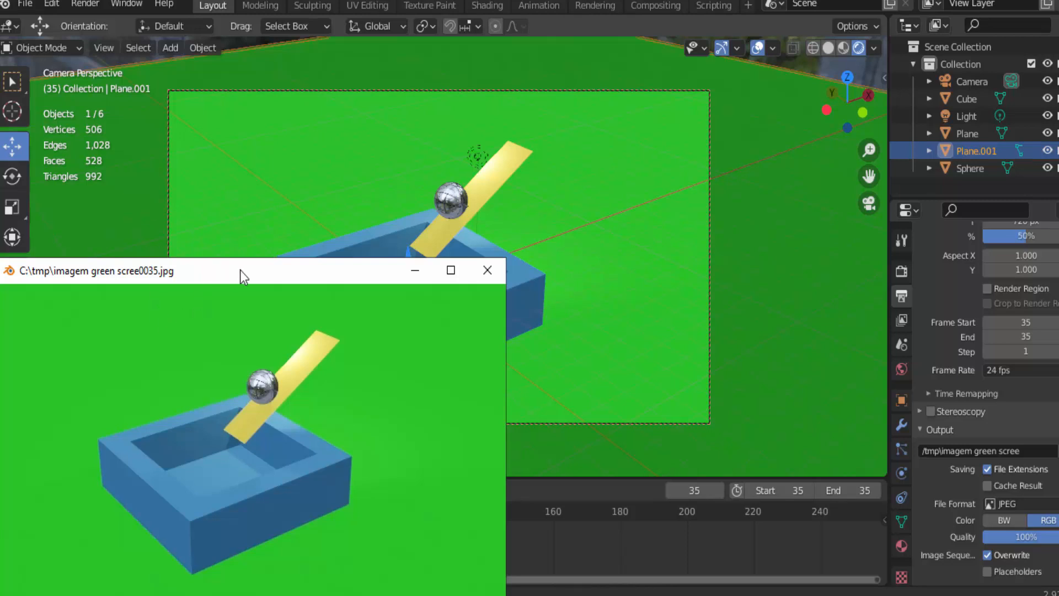
{"action": "left_click_drag", "start_coordinate": [240, 270], "coordinate": [404, 105]}
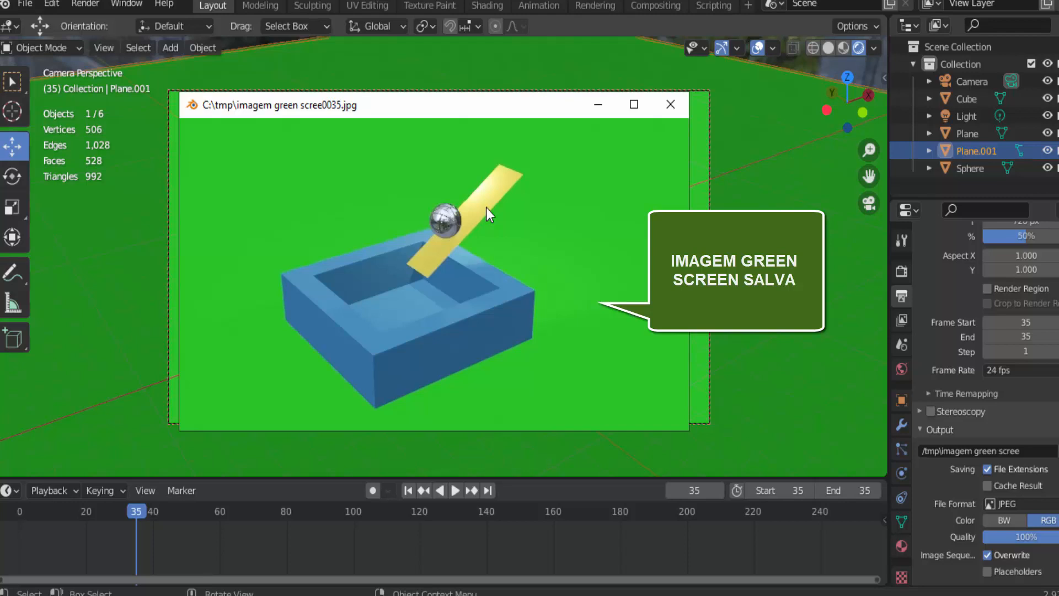
{"action": "left_click", "coordinate": [671, 104]}
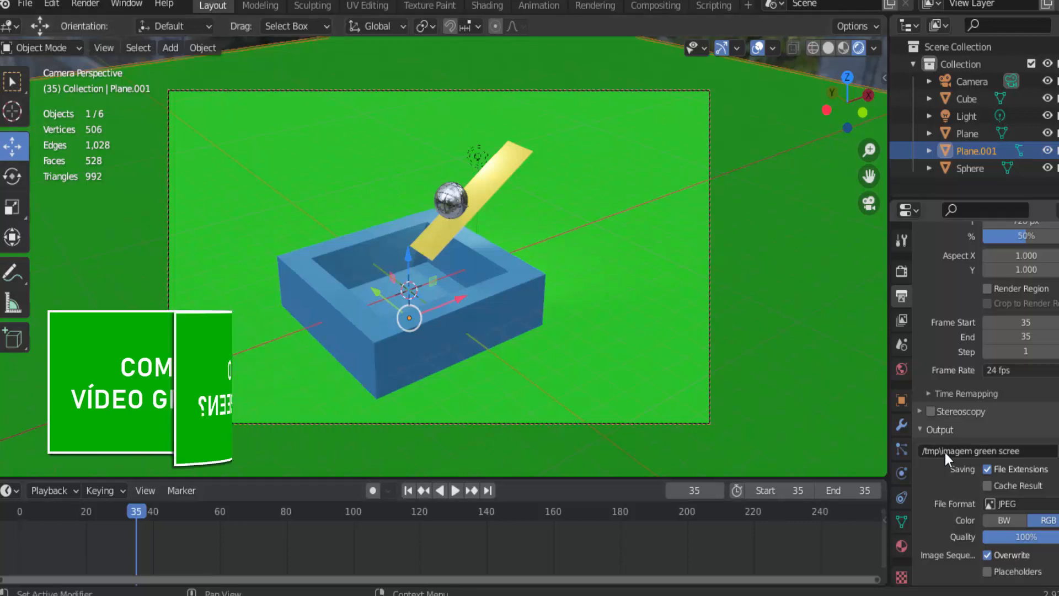
Set the animation's frame range to start at 1 and end at 120
{"action": "left_click", "coordinate": [797, 491]}
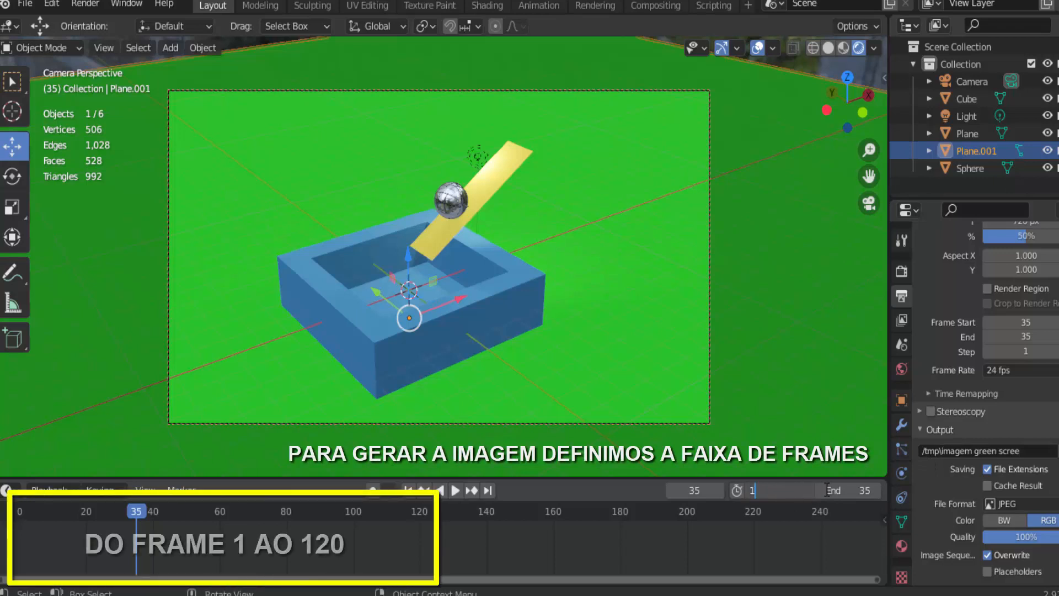
{"action": "type", "text": "1"}
{"action": "key", "text": "Return"}
{"action": "left_click", "coordinate": [861, 490]}
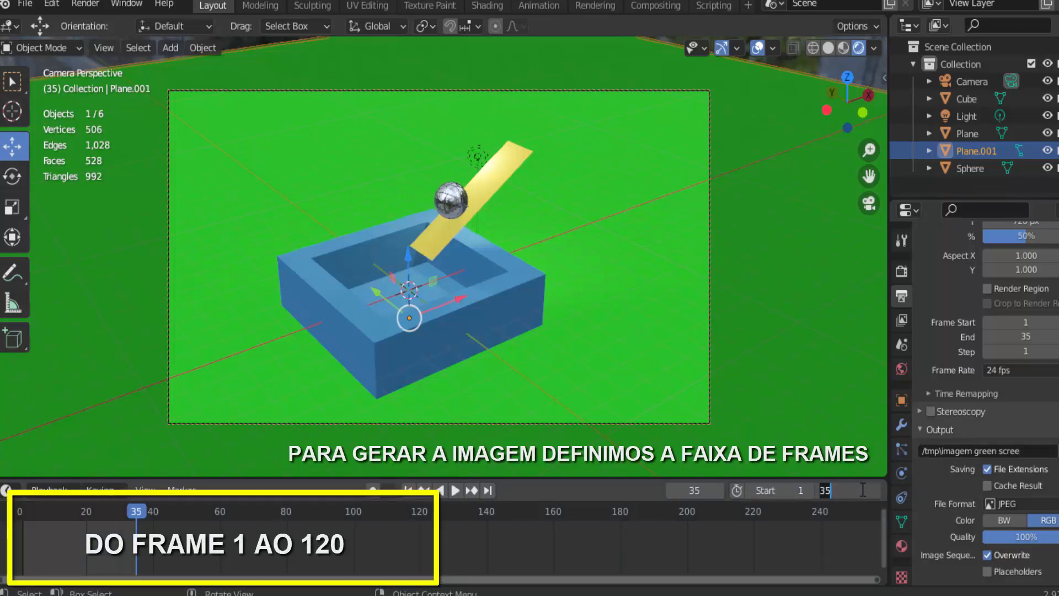
{"action": "type", "text": "120"}
{"action": "key", "text": "Return"}
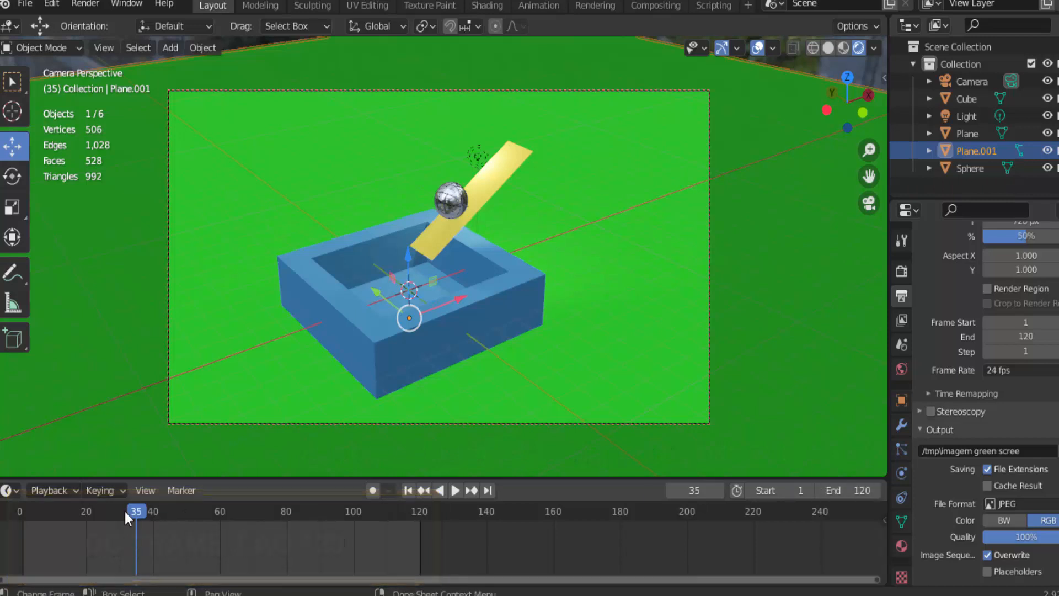
Play the animation from the first frame to check the new range, and return to frame 1
{"action": "left_click", "coordinate": [408, 490]}
{"action": "left_click", "coordinate": [454, 491]}
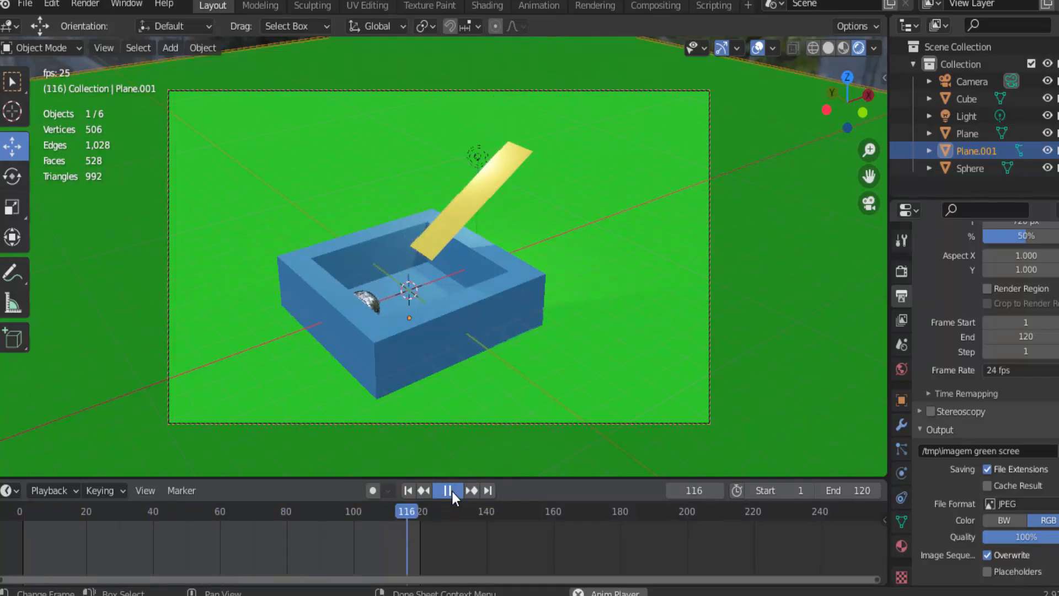
{"action": "left_click", "coordinate": [452, 491]}
{"action": "left_click", "coordinate": [409, 491]}
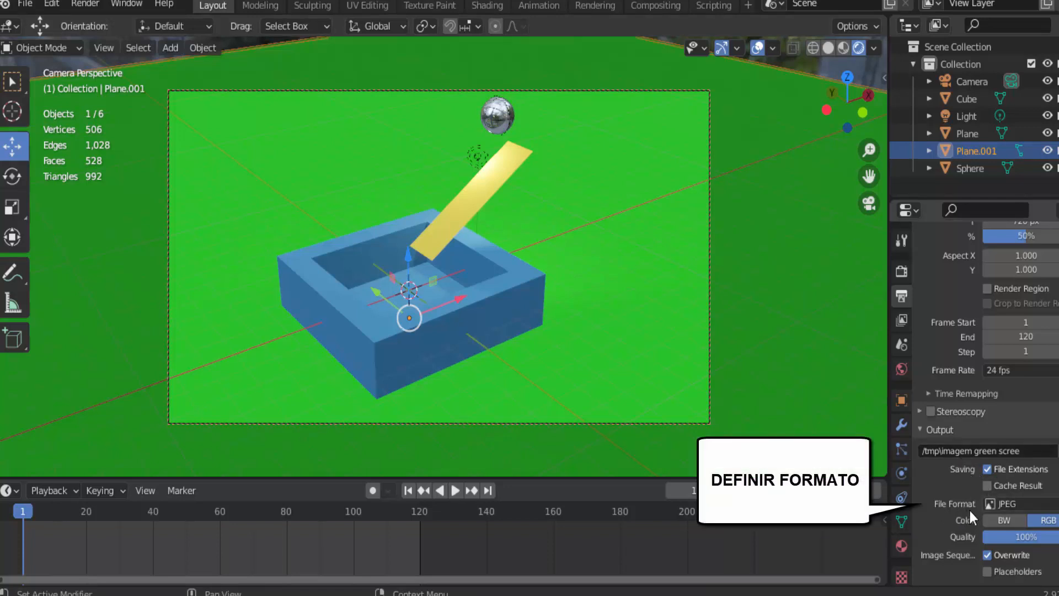
Change the output file format to the AVI JPEG movie format
{"action": "left_click", "coordinate": [1000, 503]}
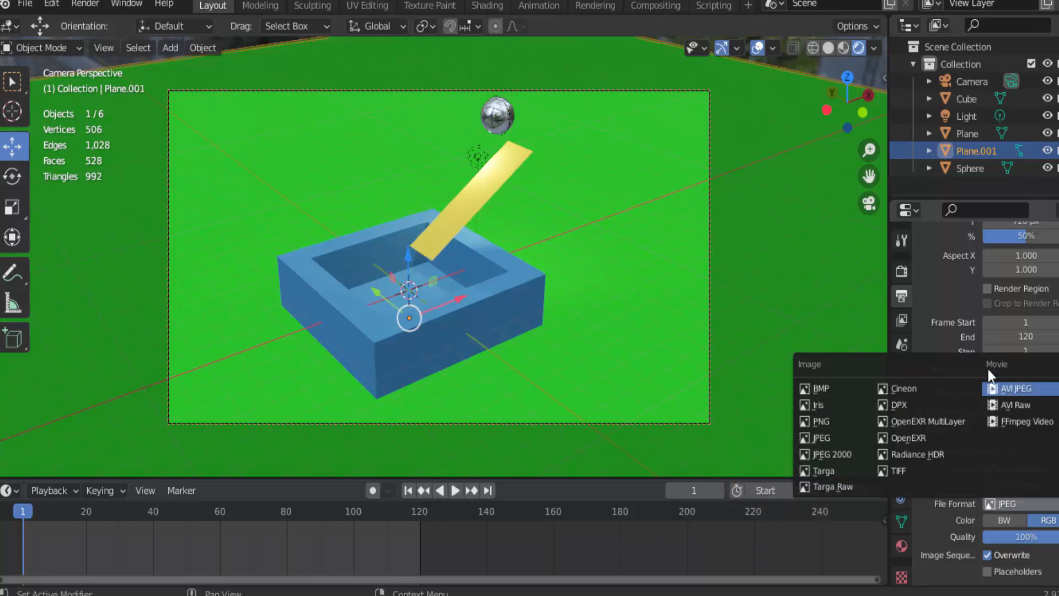
{"action": "left_click", "coordinate": [1022, 389]}
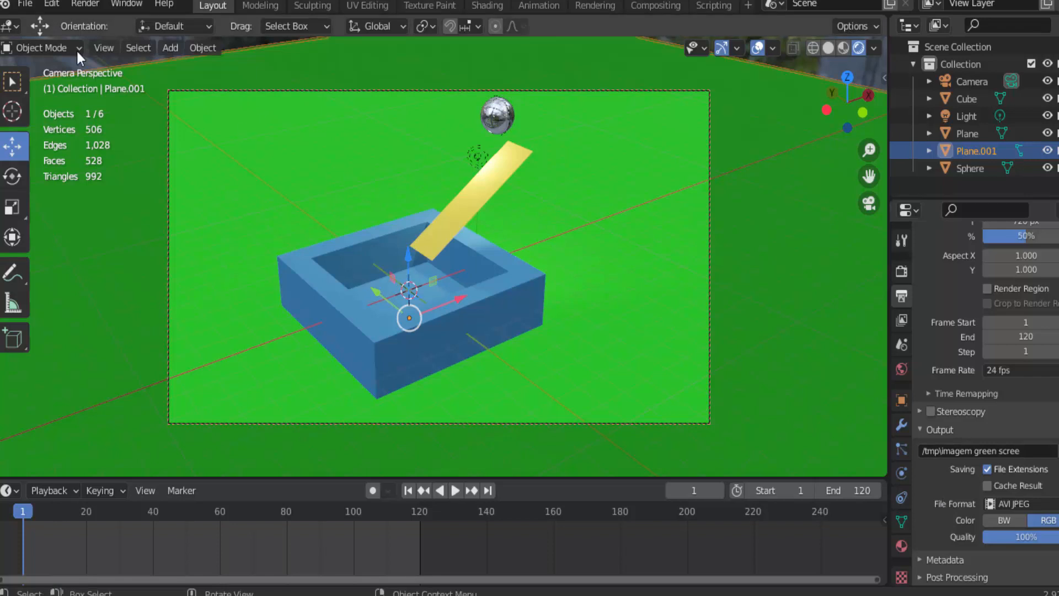
Render the full green screen animation to the video file and close the finished render window
{"action": "left_click", "coordinate": [80, 4]}
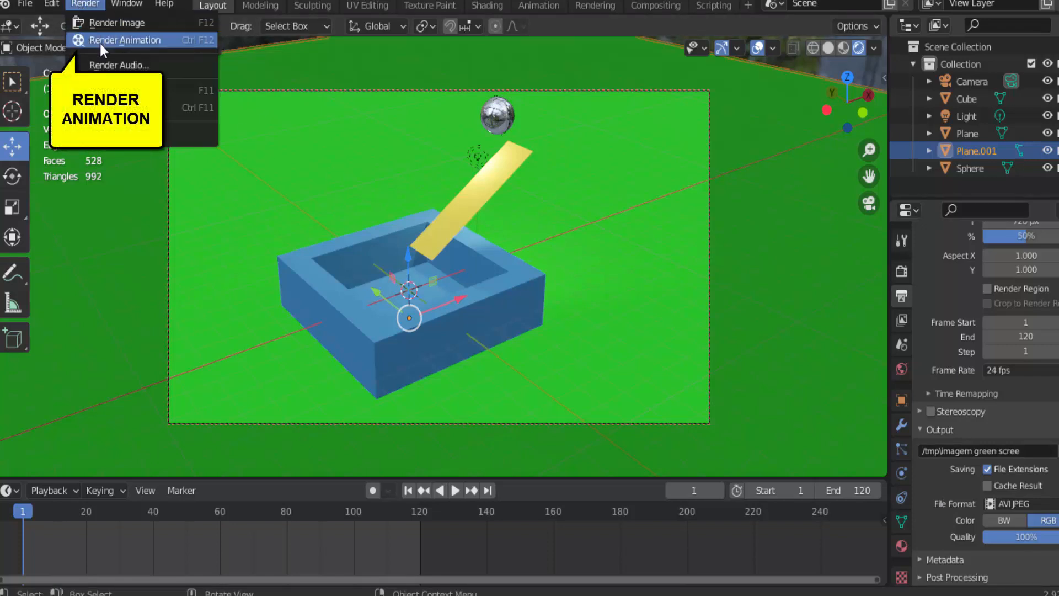
{"action": "left_click", "coordinate": [100, 44]}
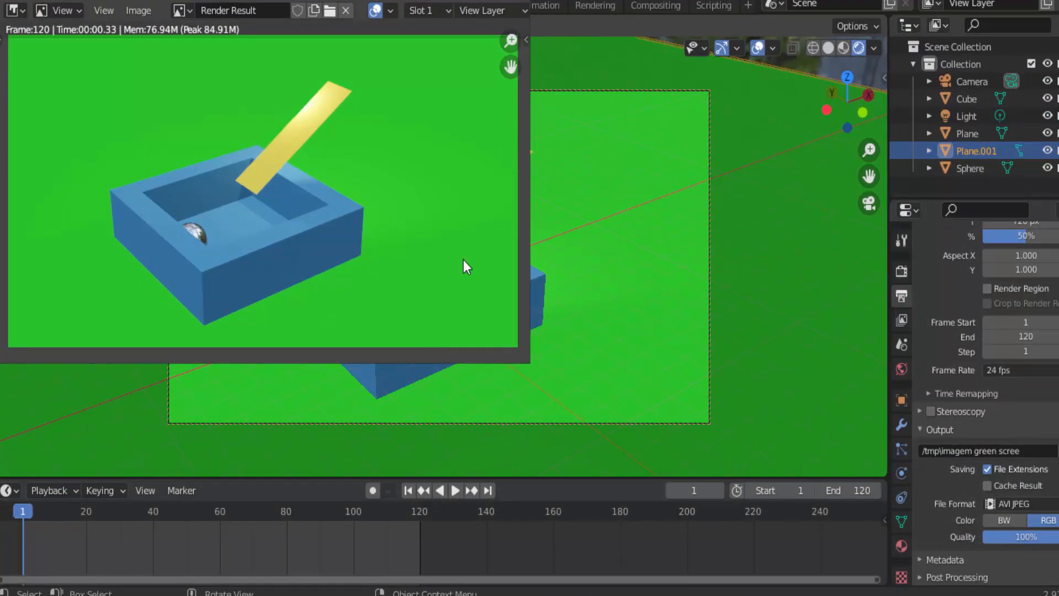
{"action": "key", "text": "Escape"}
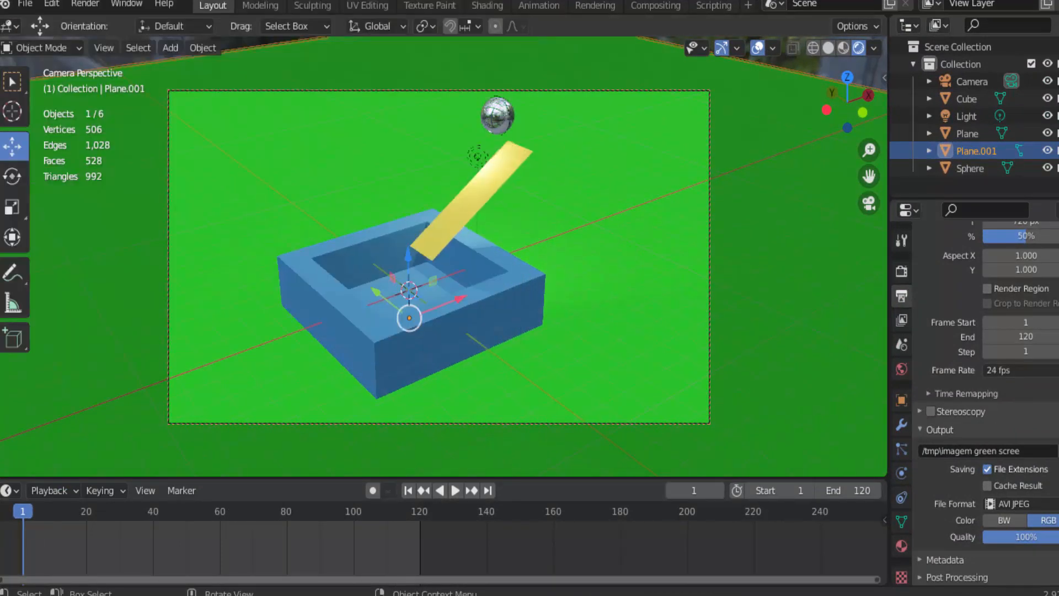
View the rendered green screen video in the animation player and close the player
{"action": "left_click", "coordinate": [84, 5]}
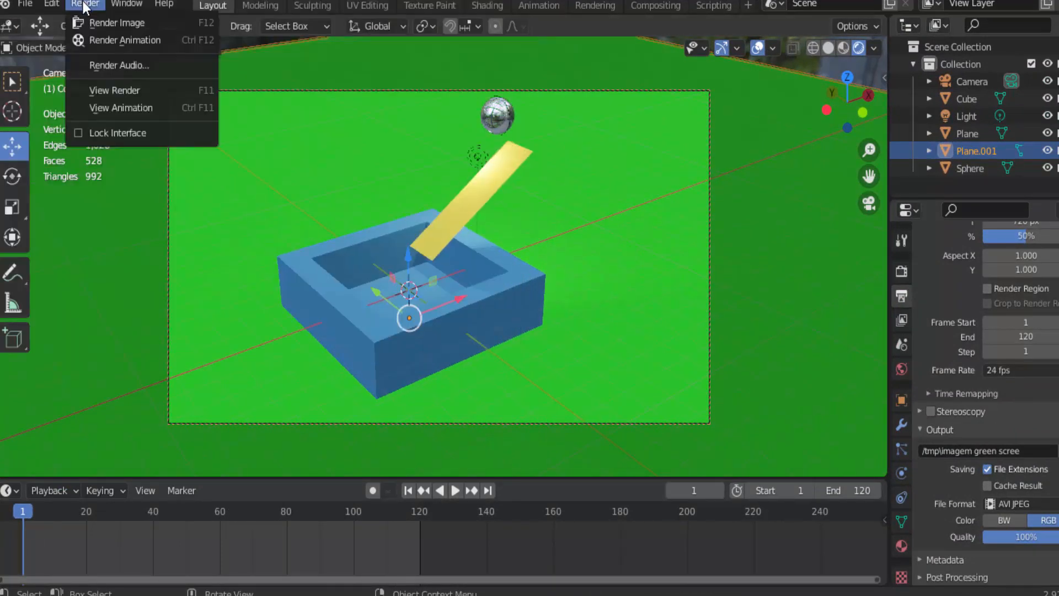
{"action": "left_click", "coordinate": [108, 108]}
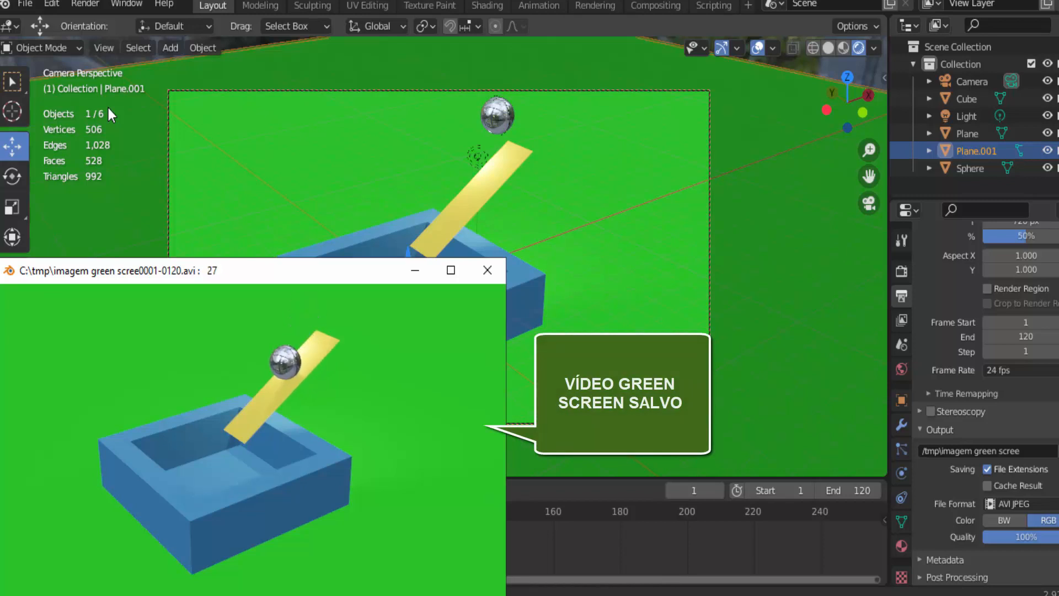
{"action": "left_click", "coordinate": [487, 270]}
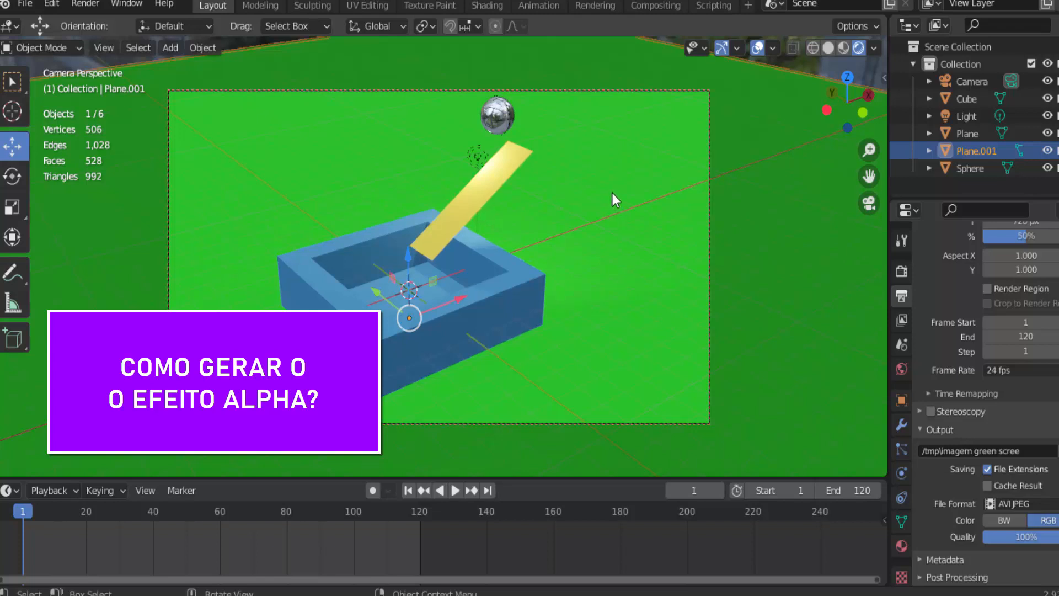
Delete the green background plane, and play the animation, stopping it at frame 33 with the ball on the ramp
{"action": "key", "text": "x"}
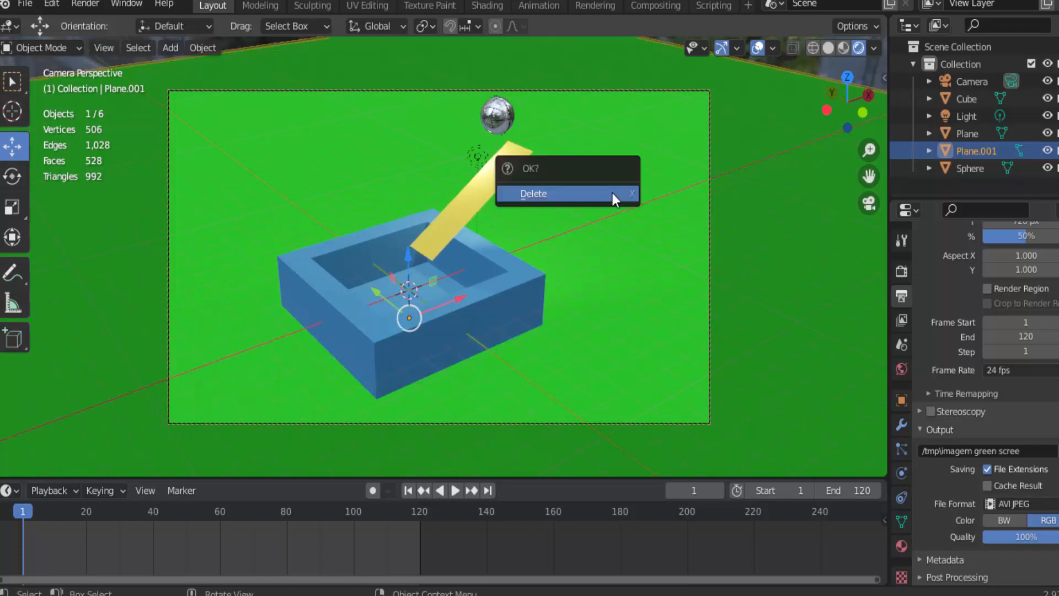
{"action": "left_click", "coordinate": [612, 193]}
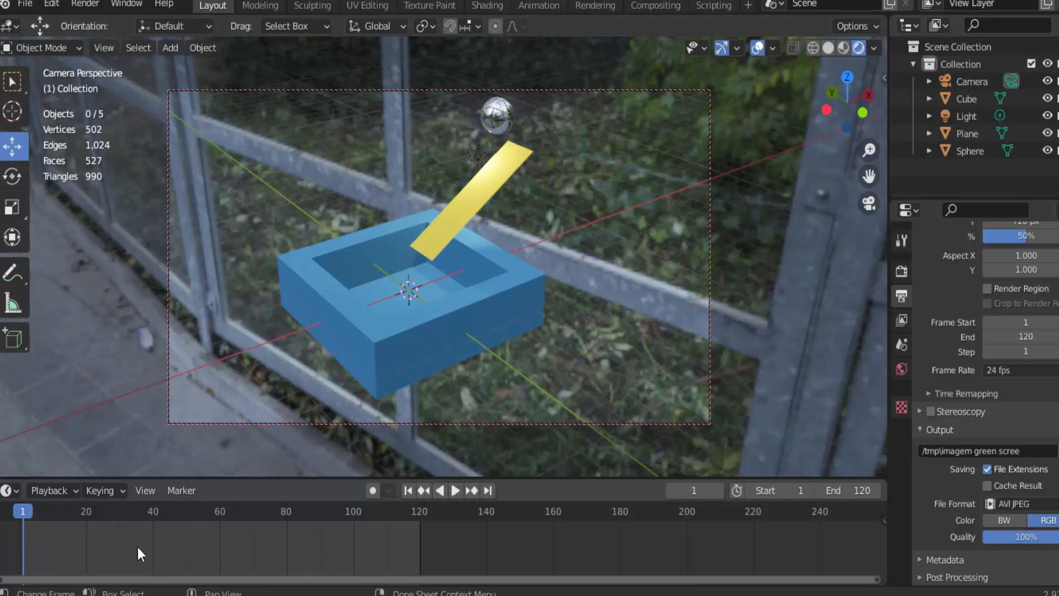
{"action": "left_click", "coordinate": [455, 491]}
{"action": "left_click", "coordinate": [452, 490]}
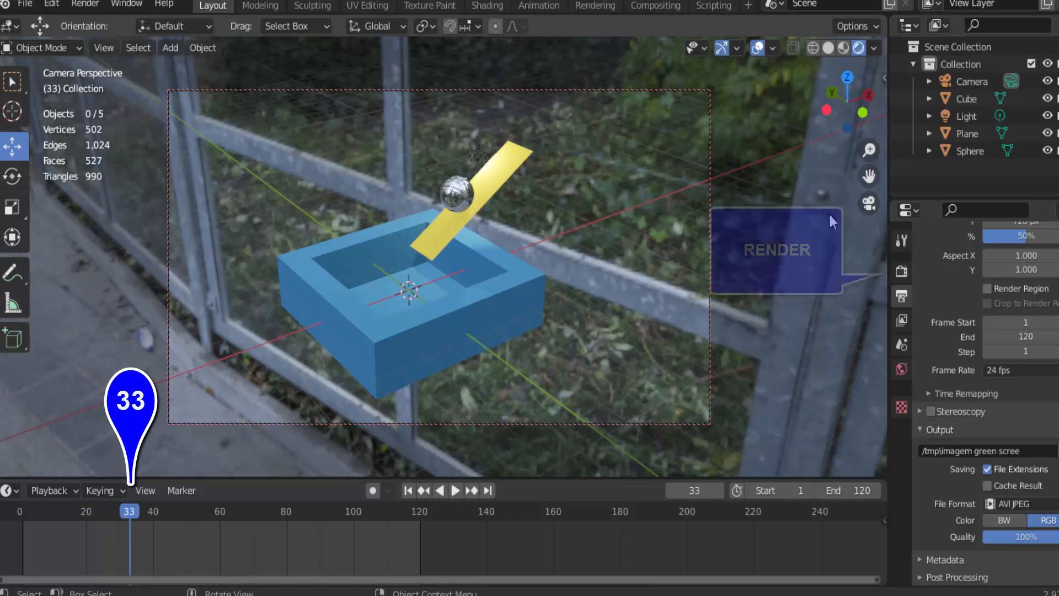
Enable the Transparent film option in the render settings to hide the HDRI background
{"action": "left_click", "coordinate": [901, 272]}
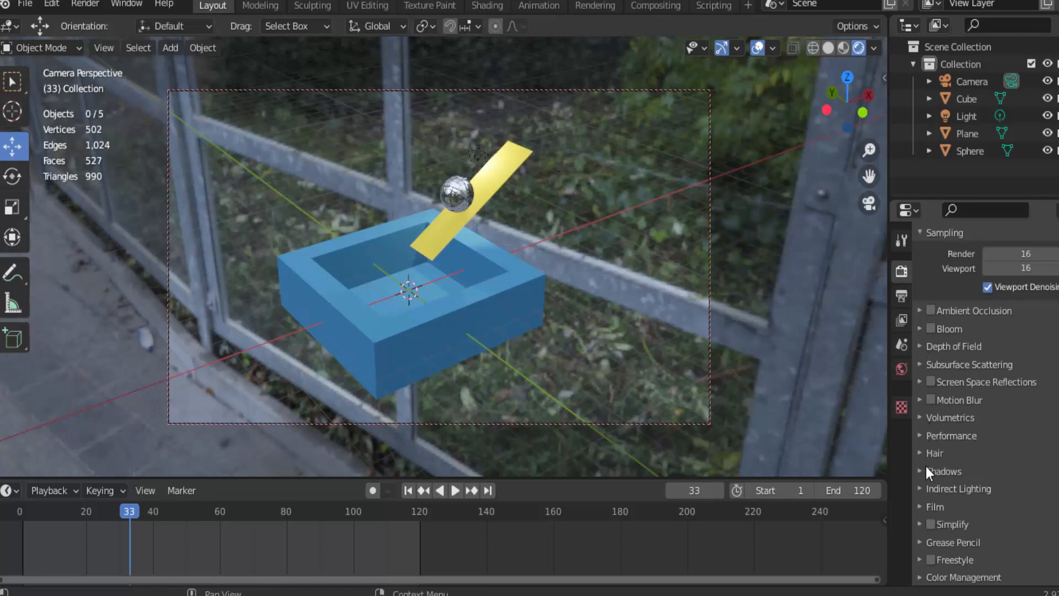
{"action": "left_click", "coordinate": [919, 507]}
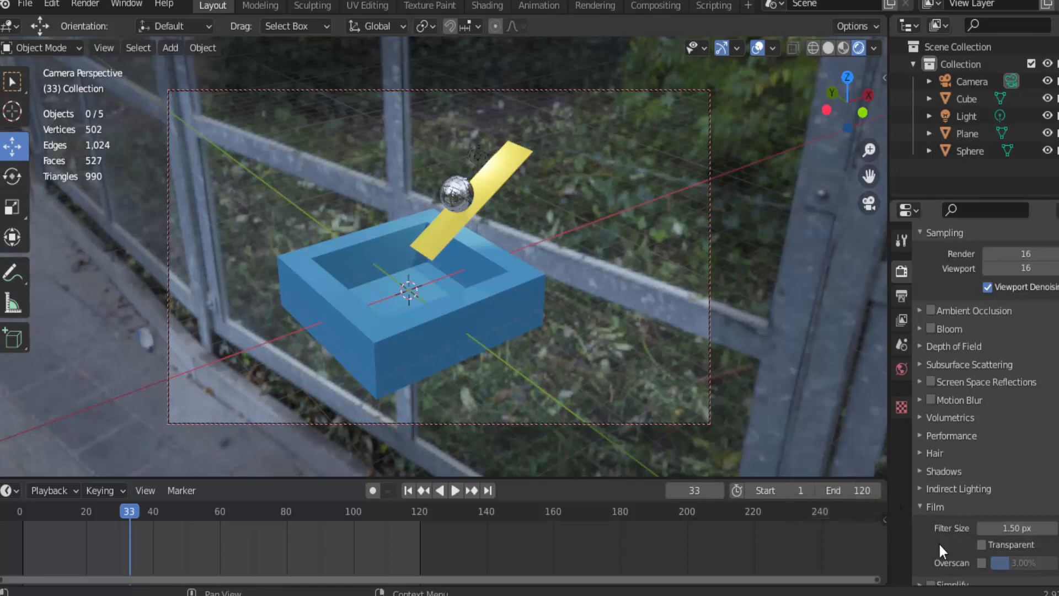
{"action": "left_click", "coordinate": [981, 544]}
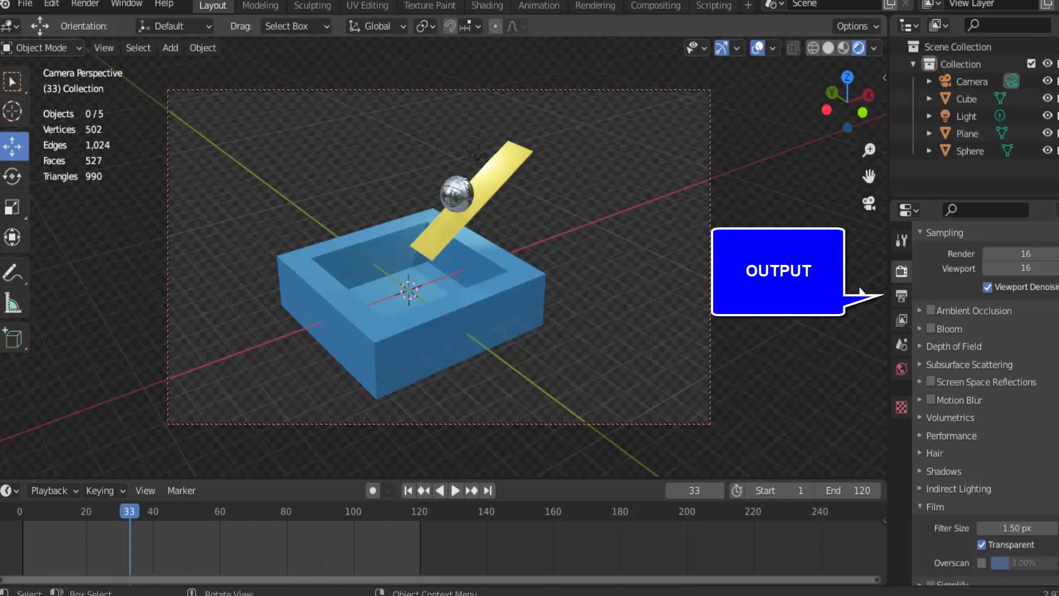
Change the output file format to PNG with RGBA color
{"action": "left_click", "coordinate": [901, 297]}
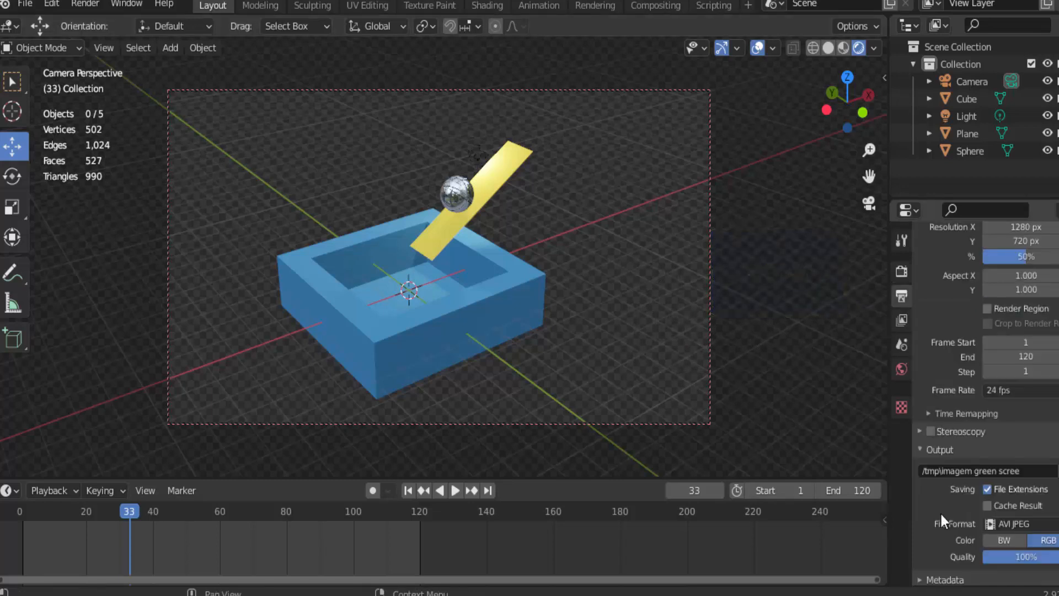
{"action": "scroll", "coordinate": [941, 514], "scroll_direction": "down", "scroll_amount": 2}
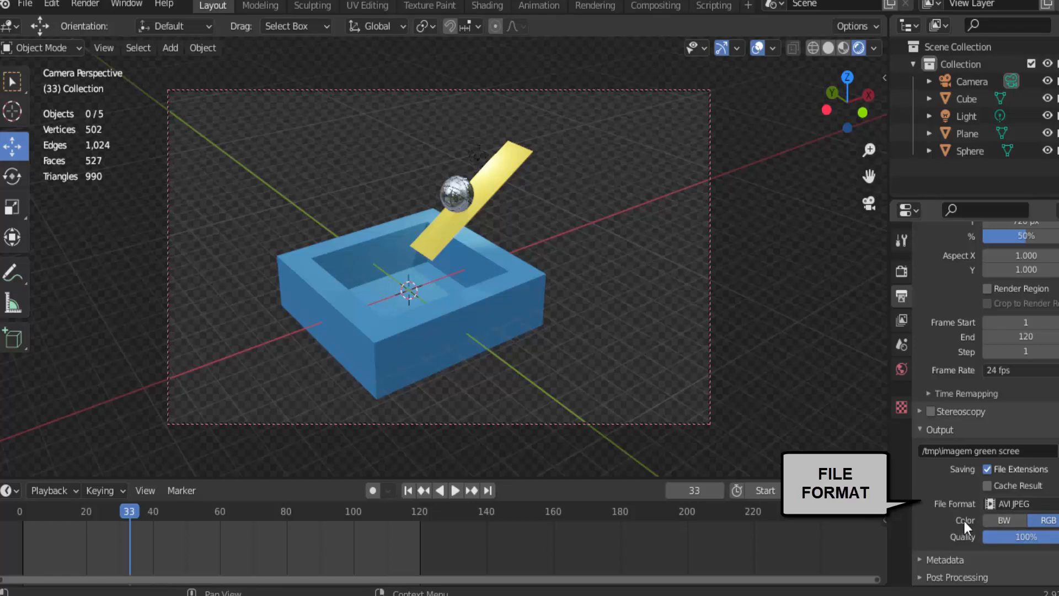
{"action": "left_click", "coordinate": [1008, 504]}
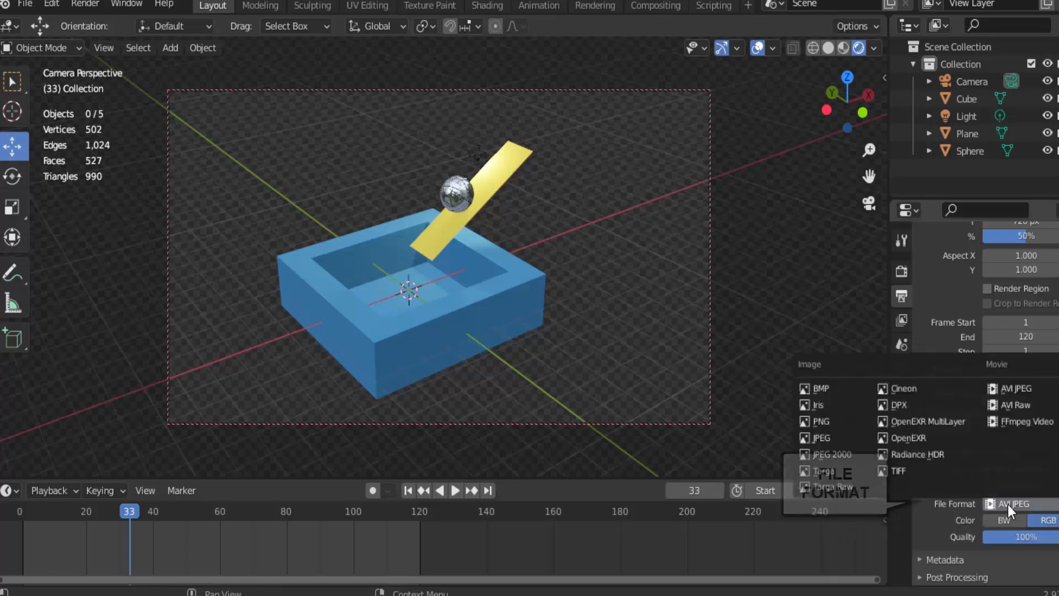
{"action": "left_click", "coordinate": [822, 421]}
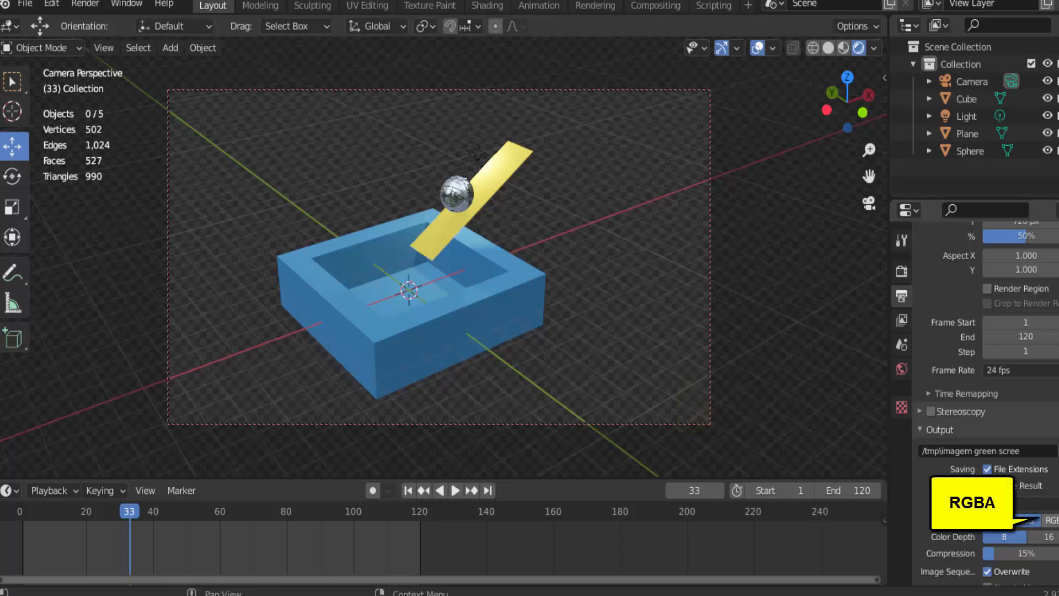
{"action": "left_click", "coordinate": [1054, 521]}
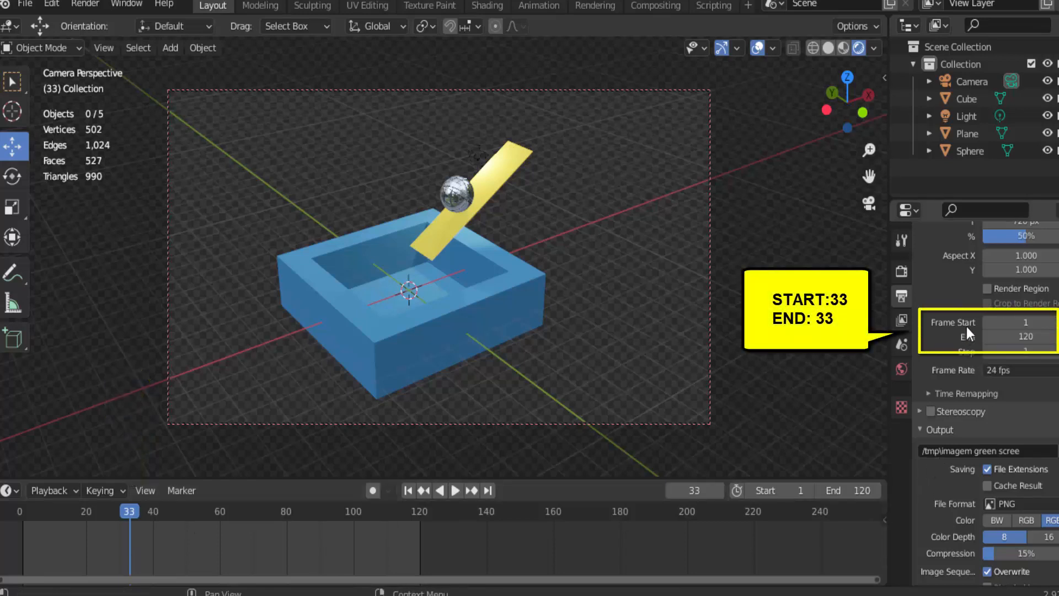
Limit the output frame range to a single frame by setting both start and end to 33
{"action": "left_click", "coordinate": [1016, 321]}
{"action": "type", "text": "33"}
{"action": "key", "text": "Return"}
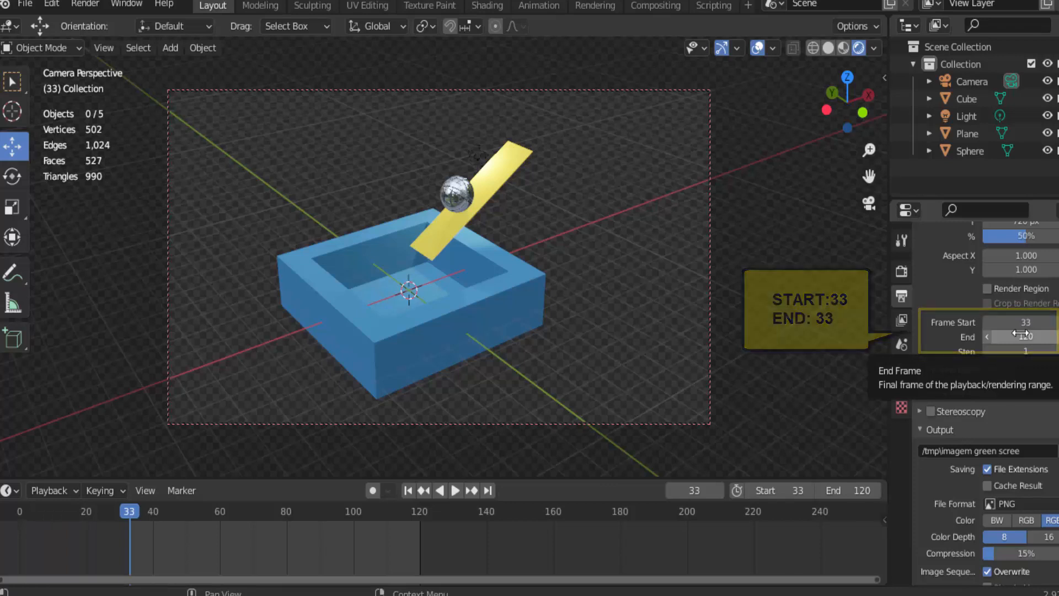
{"action": "left_click", "coordinate": [1020, 336]}
{"action": "type", "text": "33"}
{"action": "key", "text": "Return"}
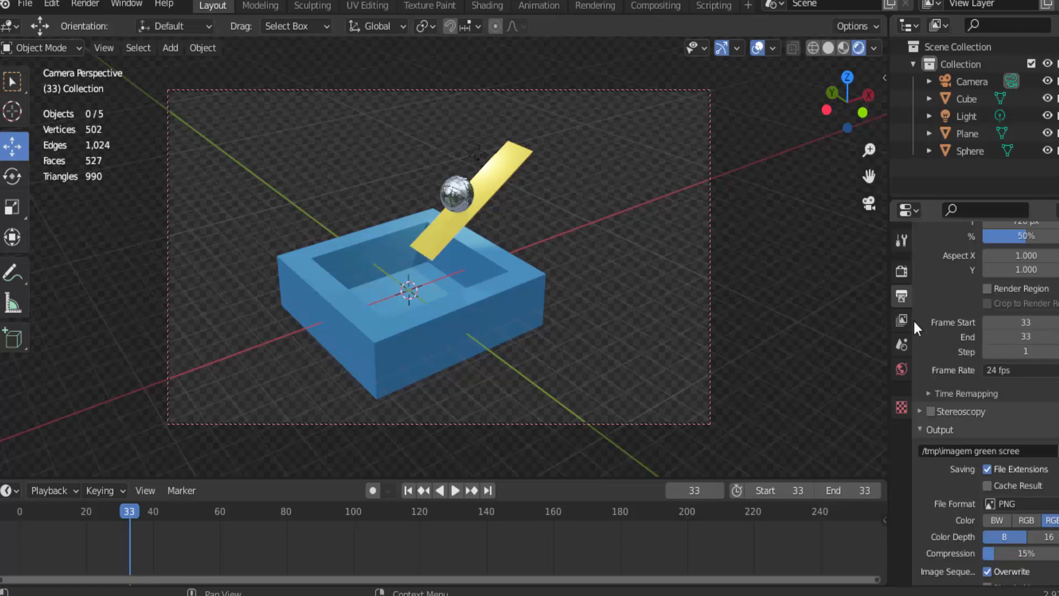
Render the one-frame animation range to a PNG with alpha background and close the render window
{"action": "left_click", "coordinate": [86, 3]}
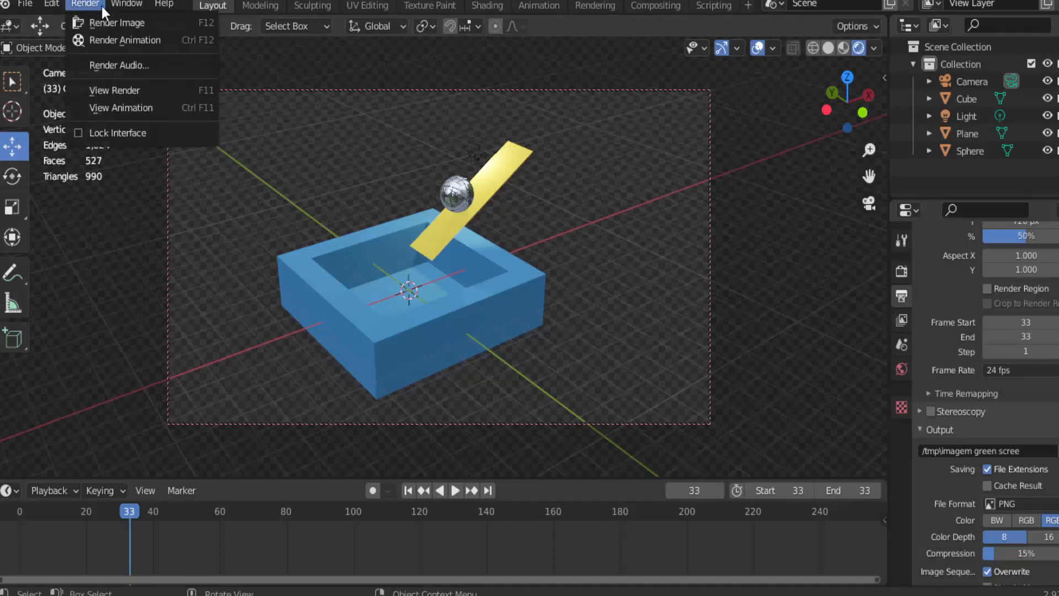
{"action": "left_click", "coordinate": [124, 42]}
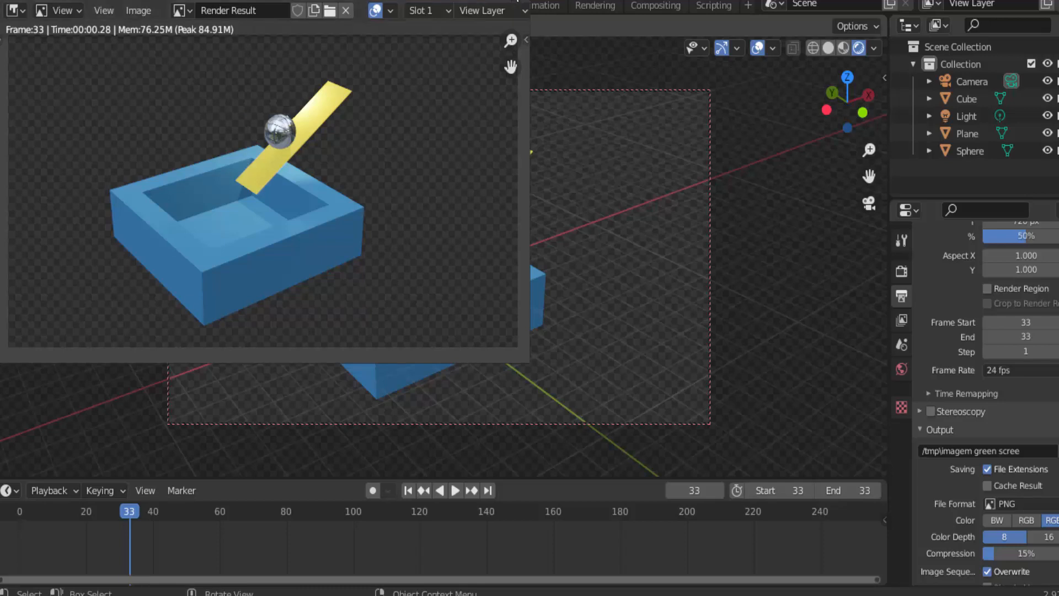
{"action": "key", "text": "Escape"}
View the saved transparent image in the animation player and close the player
{"action": "left_click", "coordinate": [85, 4]}
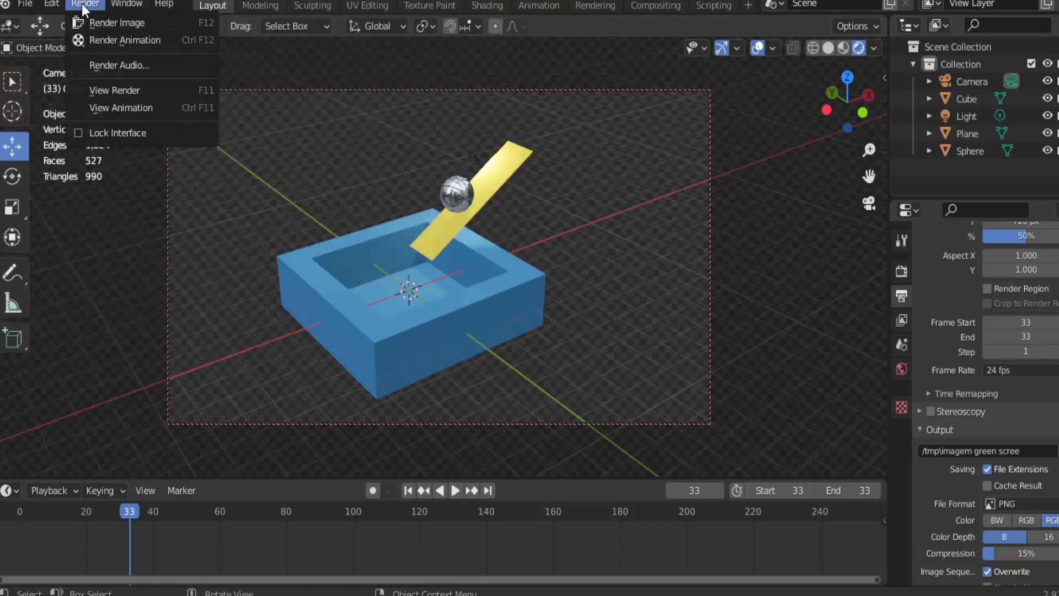
{"action": "left_click", "coordinate": [121, 108]}
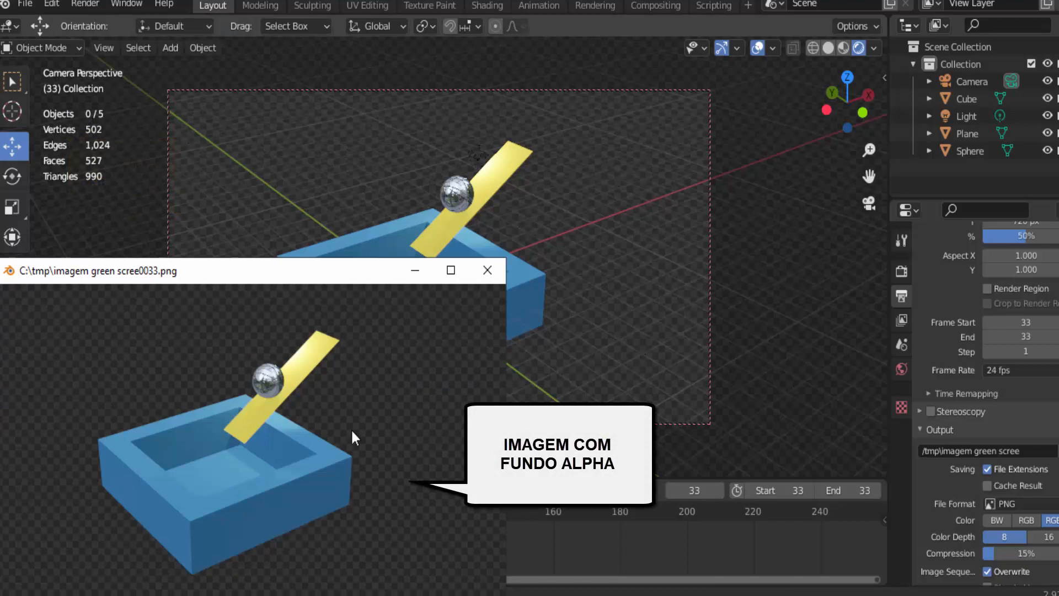
{"action": "left_click", "coordinate": [487, 270]}
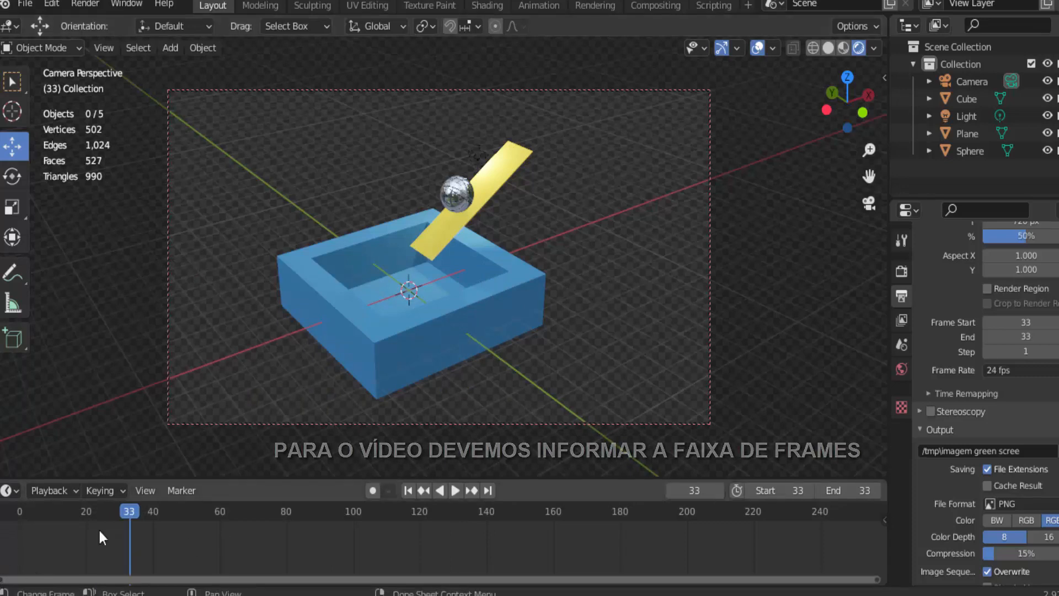
Set the timeline's frame range to start at 1 and end at 120 for the video
{"action": "left_click", "coordinate": [783, 491]}
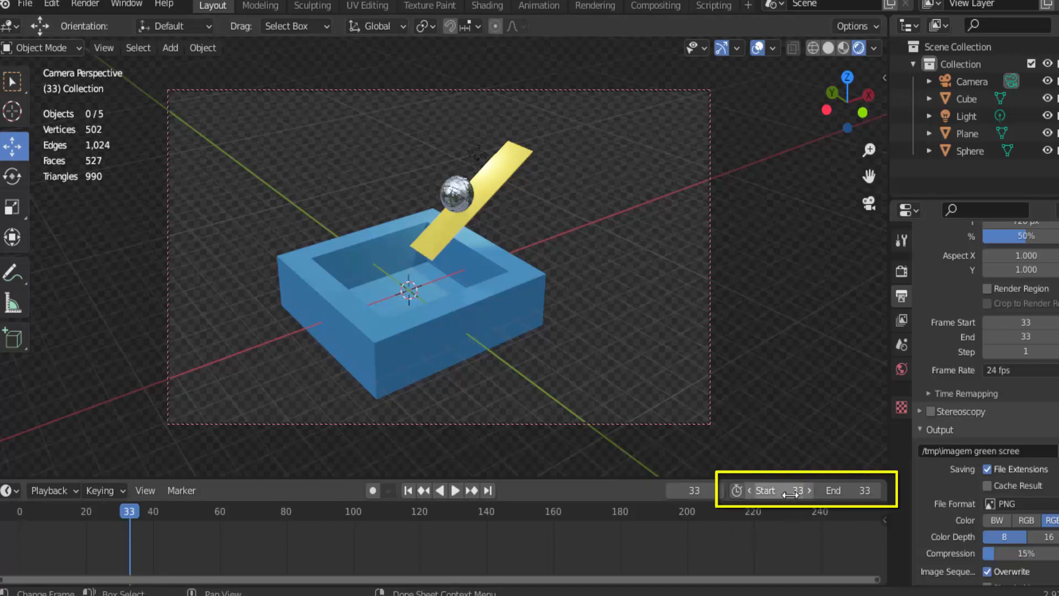
{"action": "type", "text": "1"}
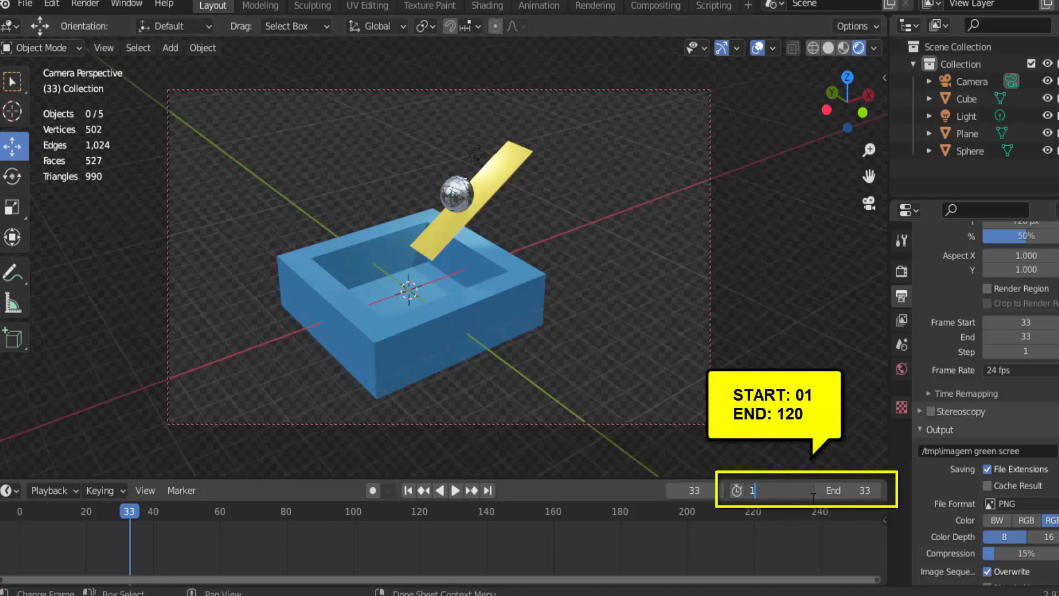
{"action": "key", "text": "Return"}
{"action": "left_click", "coordinate": [860, 485]}
{"action": "type", "text": "12"}
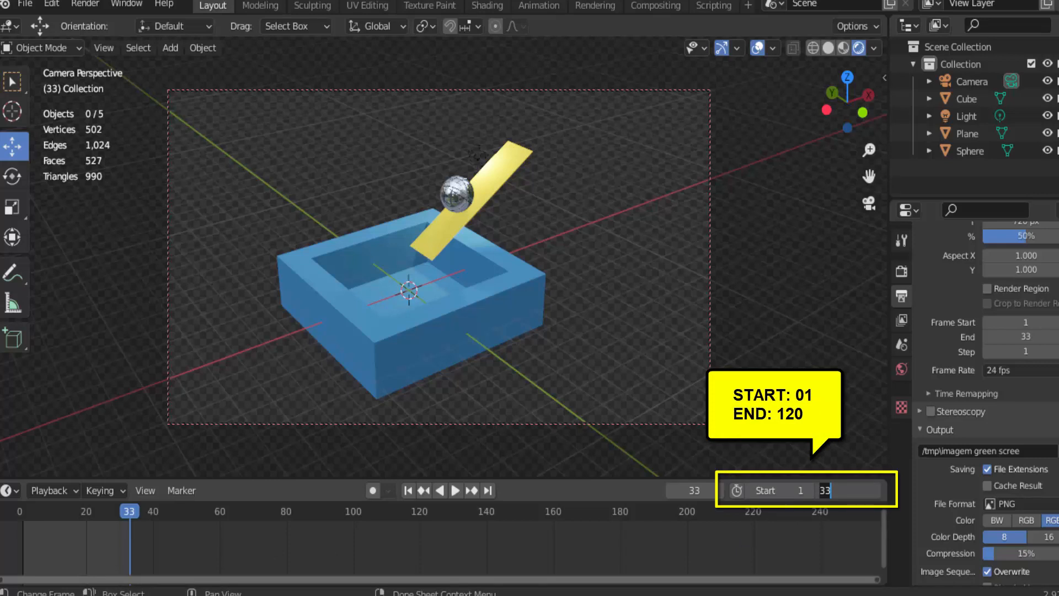
{"action": "type", "text": "0"}
{"action": "key", "text": "Return"}
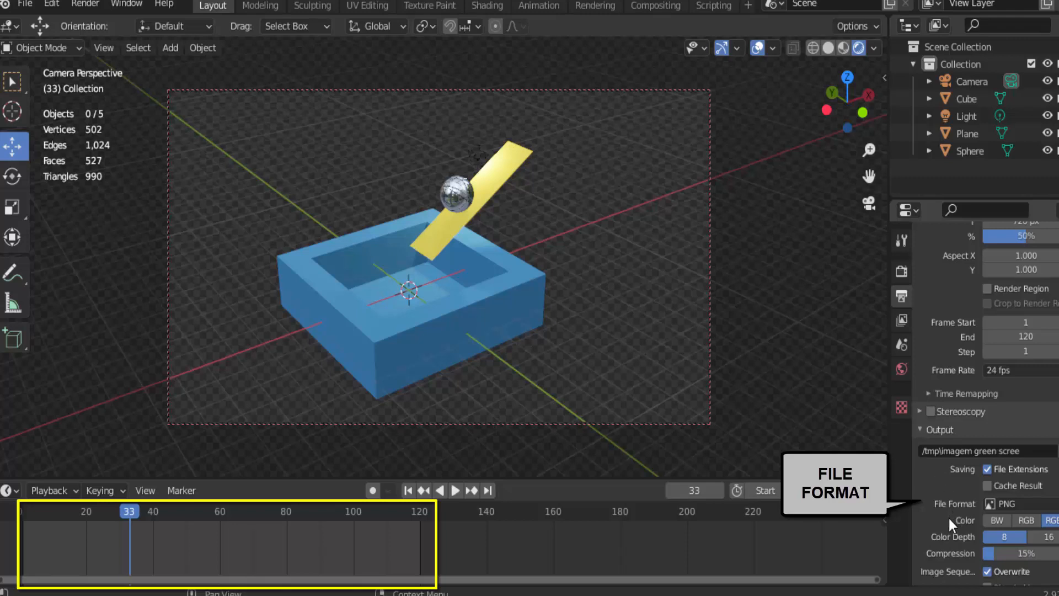
Change the output file format to FFmpeg Video and set its encoding container to AVI
{"action": "left_click", "coordinate": [1007, 503]}
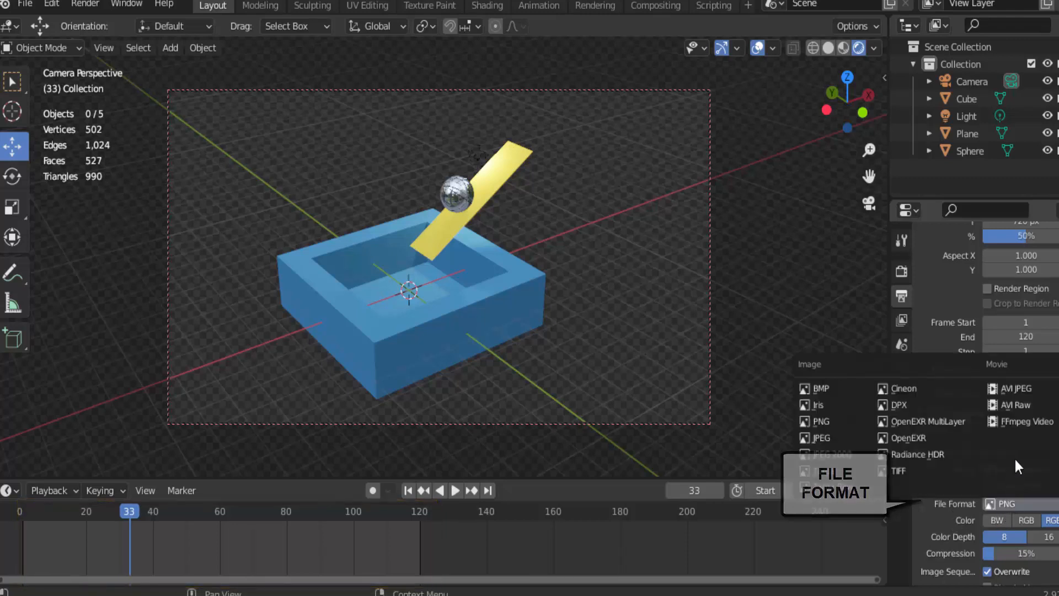
{"action": "left_click", "coordinate": [1013, 421]}
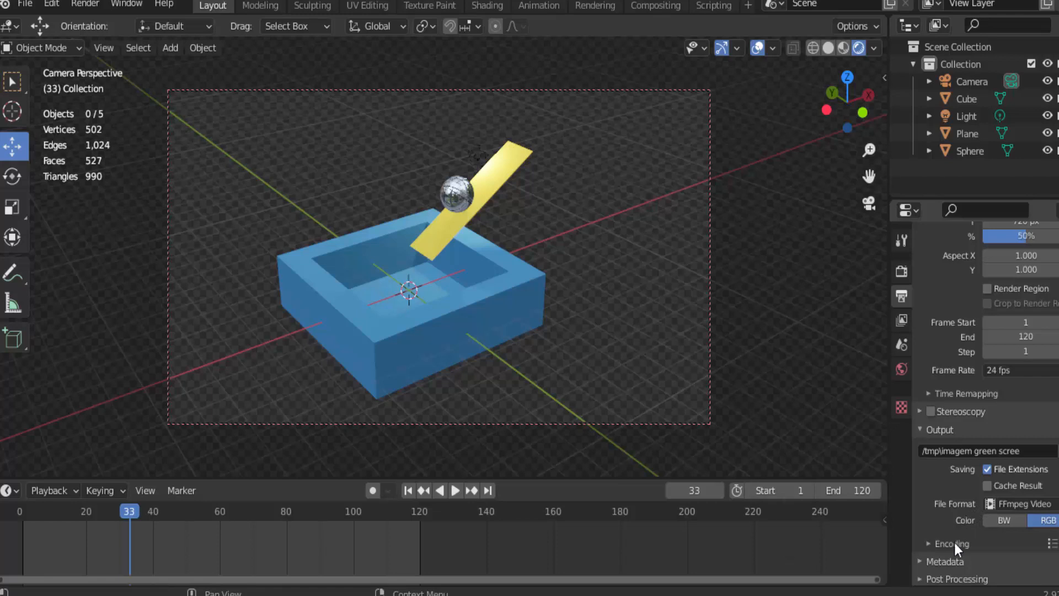
{"action": "left_click", "coordinate": [930, 543]}
{"action": "scroll", "coordinate": [935, 524], "scroll_direction": "down", "scroll_amount": 6}
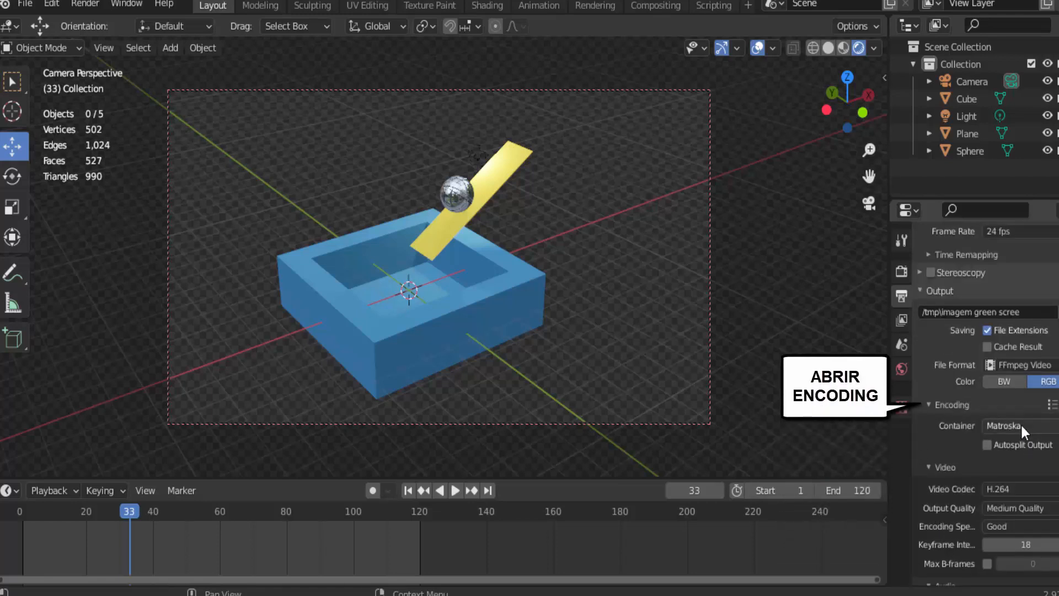
{"action": "left_click", "coordinate": [1020, 424]}
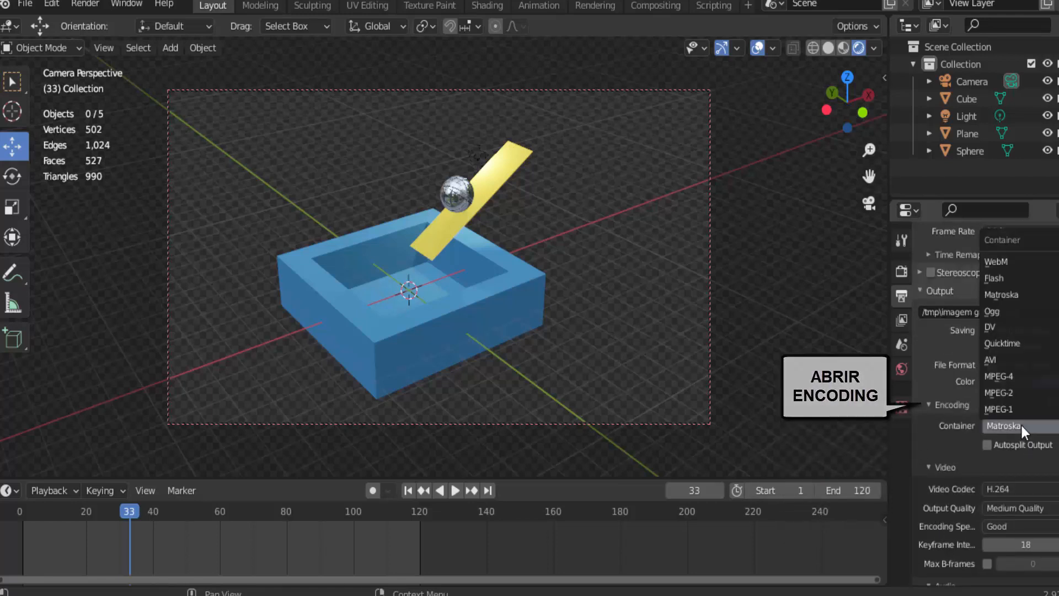
{"action": "left_click", "coordinate": [1004, 359]}
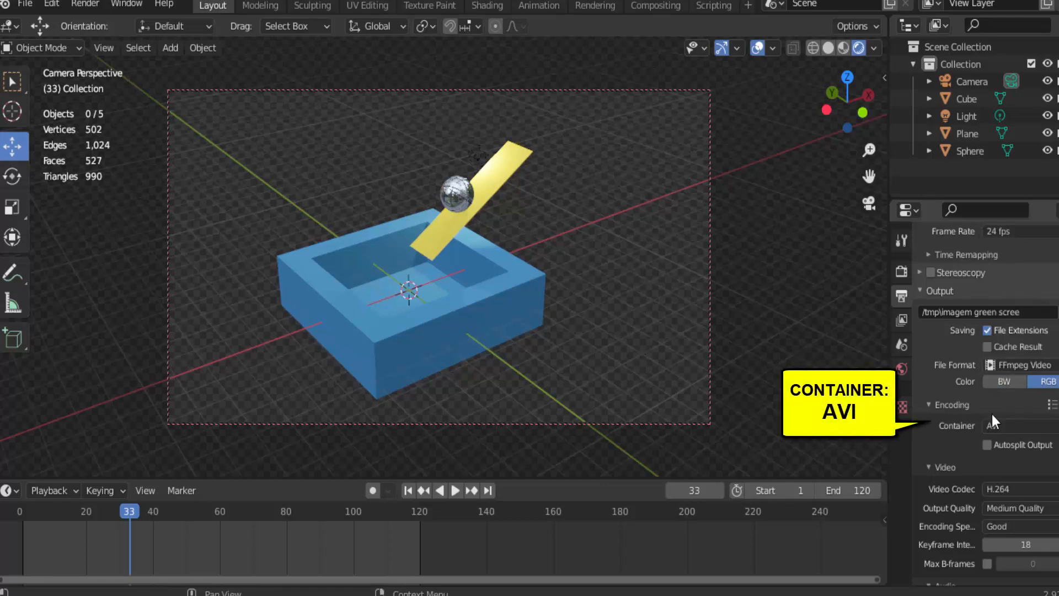
{"action": "left_click", "coordinate": [1004, 425]}
{"action": "scroll", "coordinate": [974, 474], "scroll_direction": "down", "scroll_amount": 1}
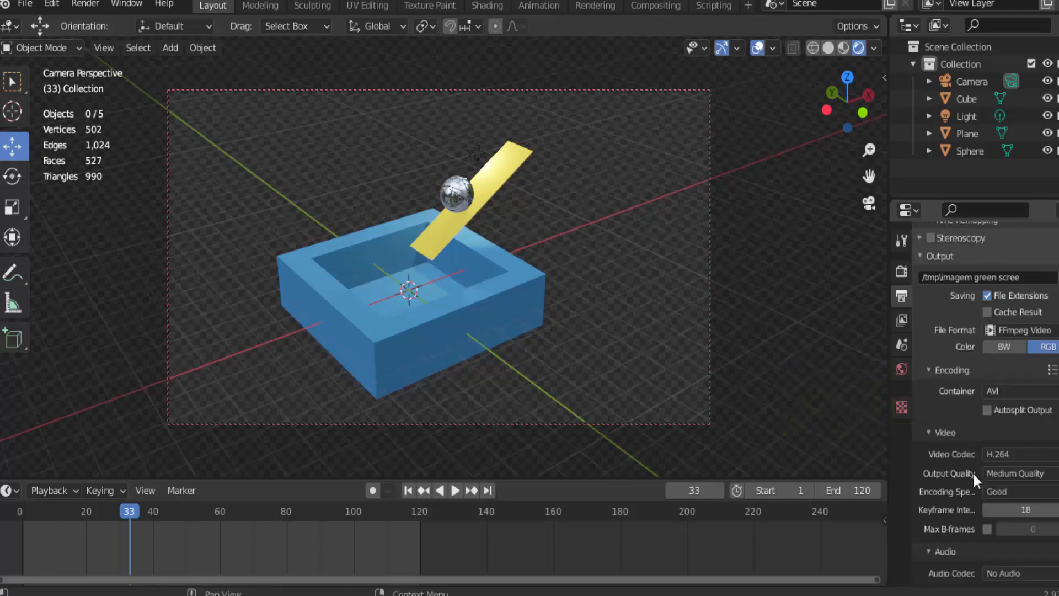
{"action": "scroll", "coordinate": [974, 474], "scroll_direction": "down", "scroll_amount": 1}
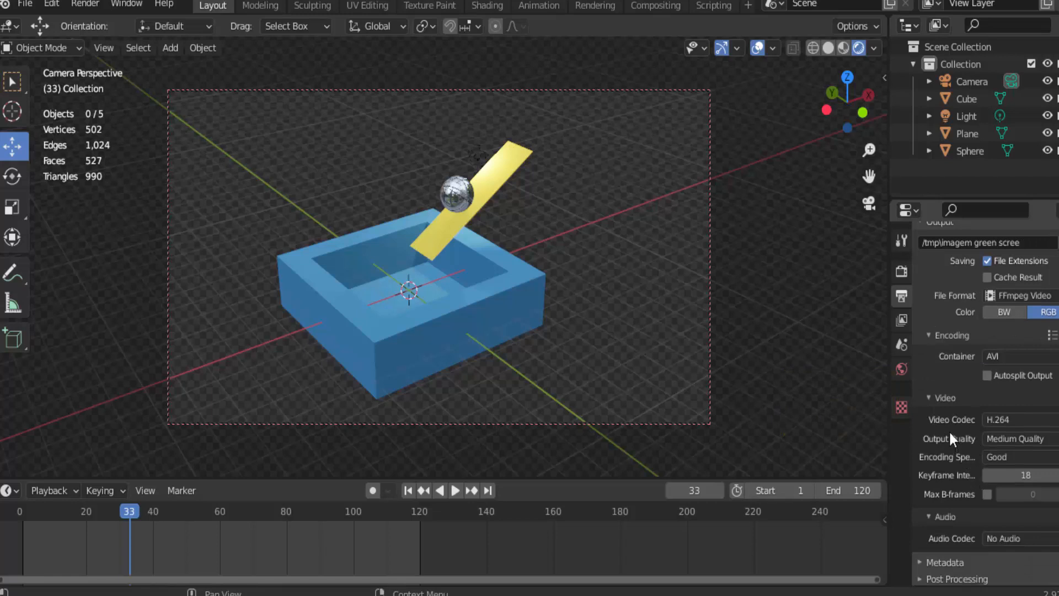
Set the output's video codec to PNG and its color mode to RGBA to include the alpha channel
{"action": "left_click", "coordinate": [1018, 421]}
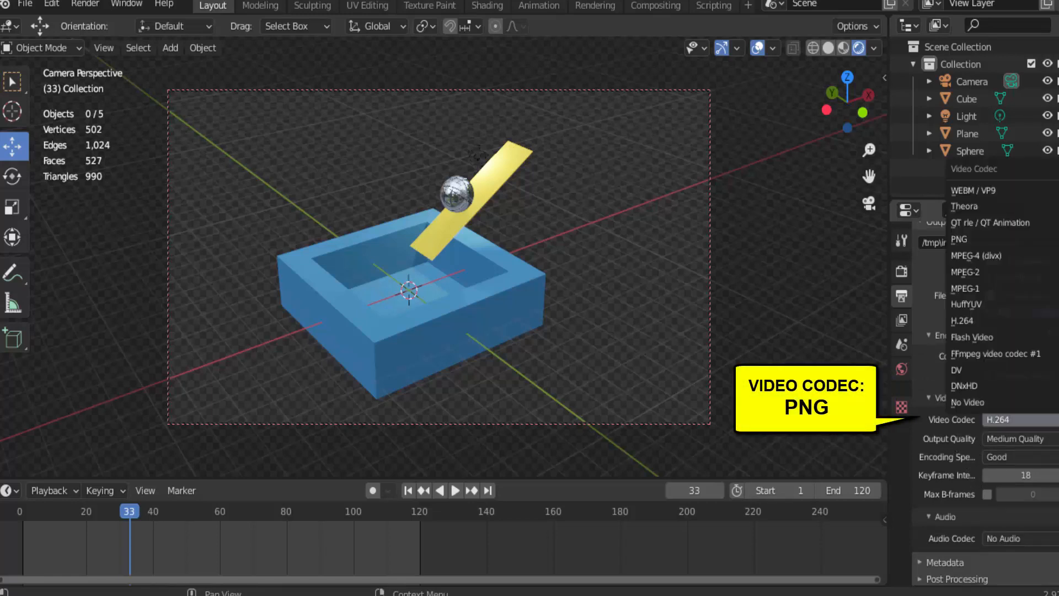
{"action": "left_click", "coordinate": [964, 241]}
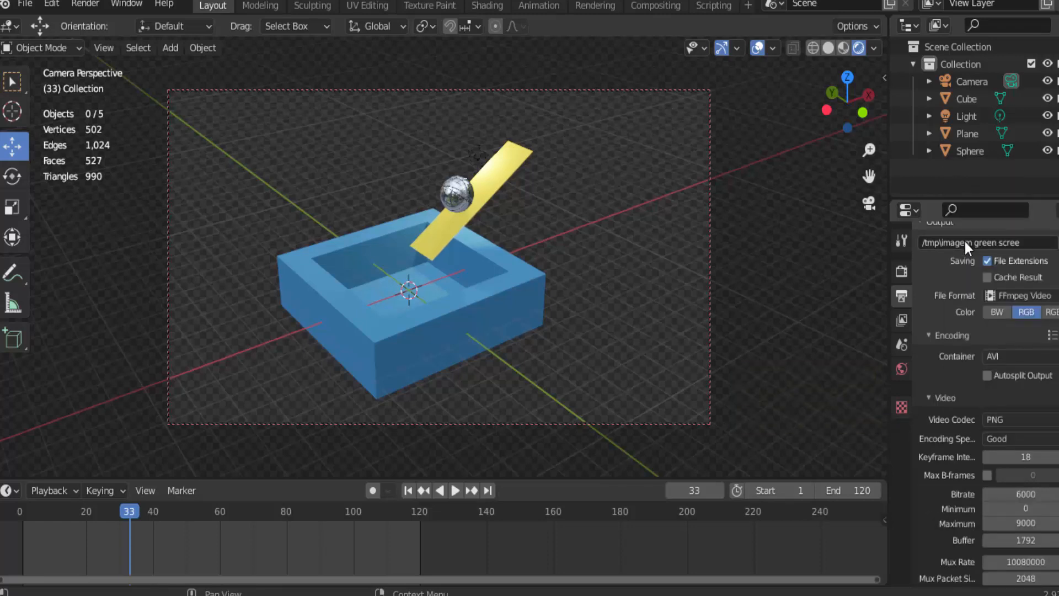
{"action": "left_click", "coordinate": [1055, 313]}
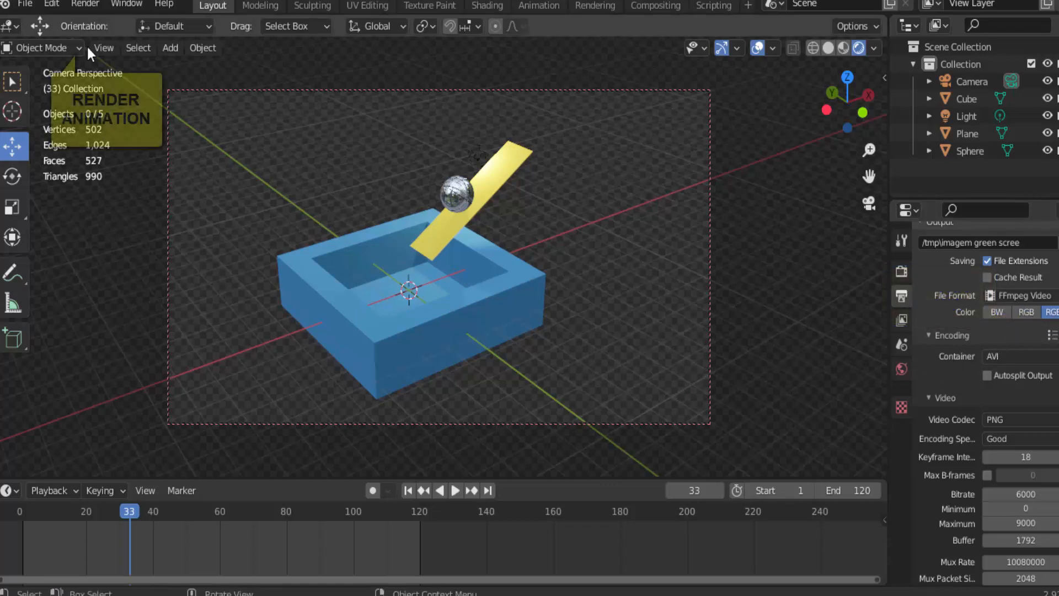
Render the full animation to the AVI video with alpha background and close the render window
{"action": "left_click", "coordinate": [85, 6]}
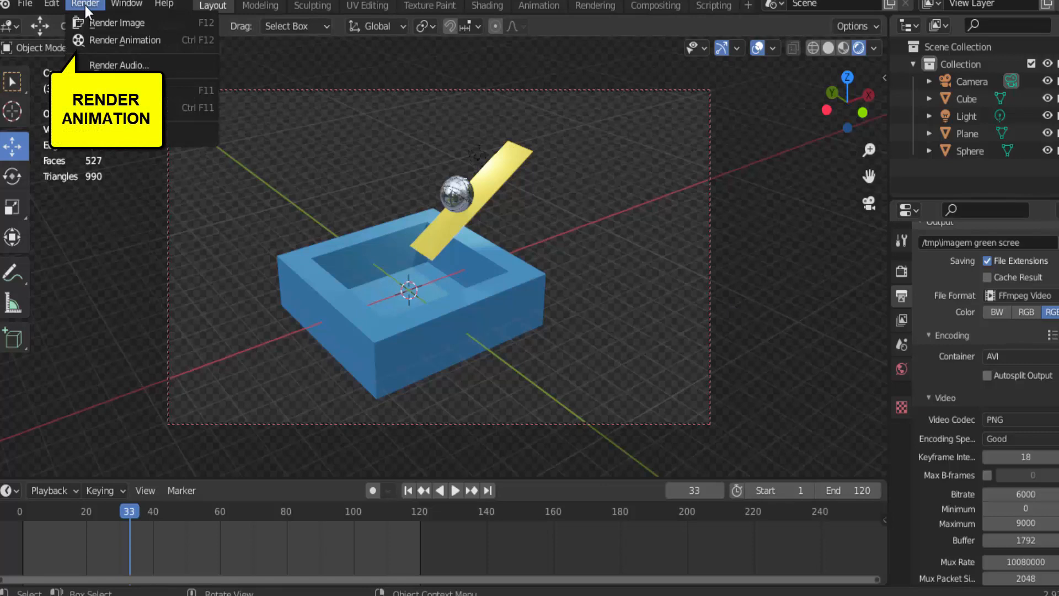
{"action": "left_click", "coordinate": [107, 42]}
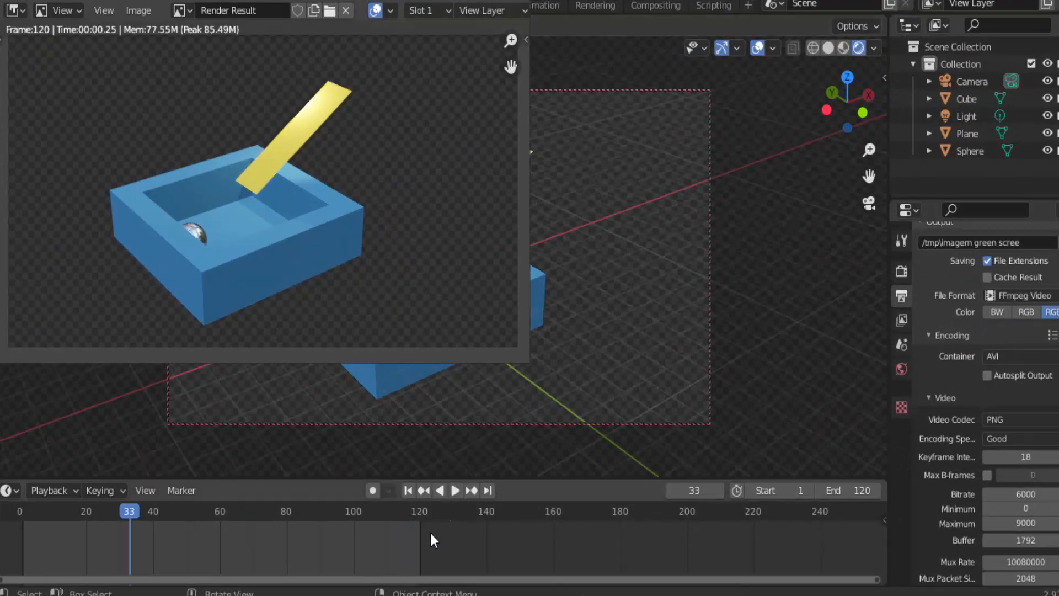
{"action": "key", "text": "Escape"}
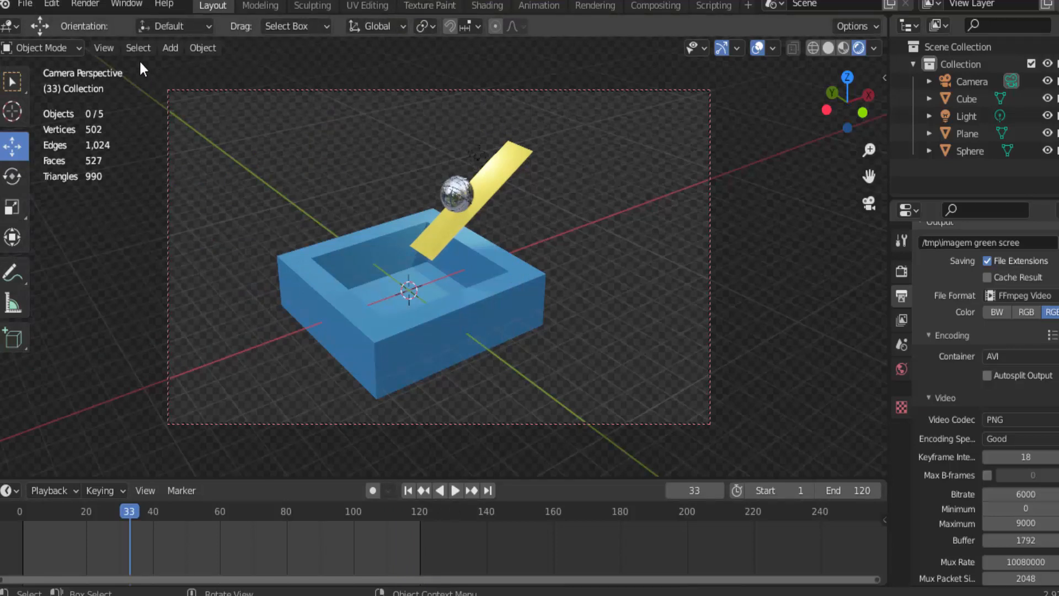
Play back the rendered transparent AVI video in the animation player and close the player
{"action": "left_click", "coordinate": [98, 6]}
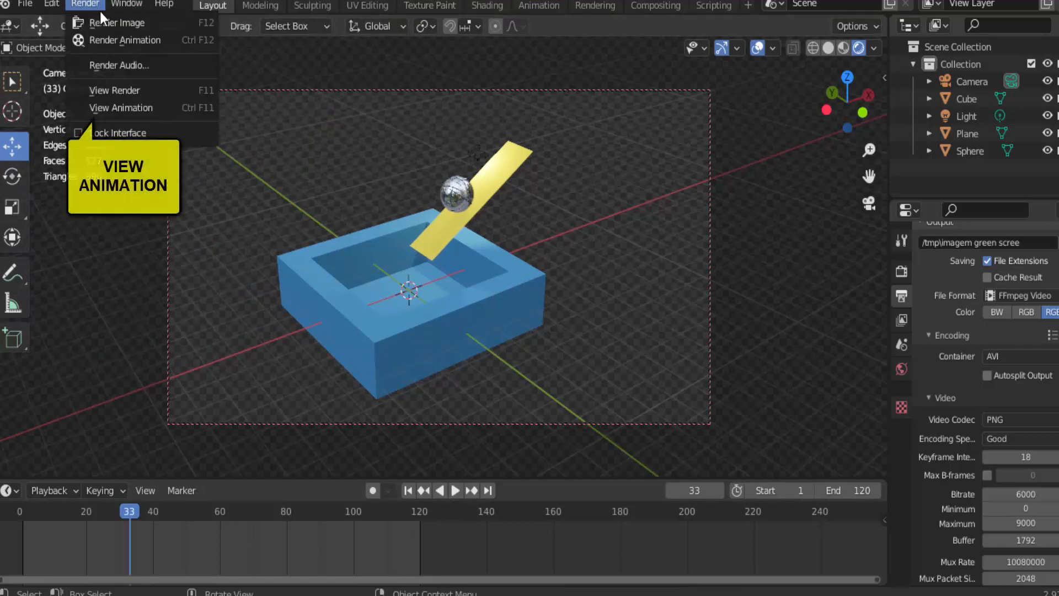
{"action": "left_click", "coordinate": [139, 107]}
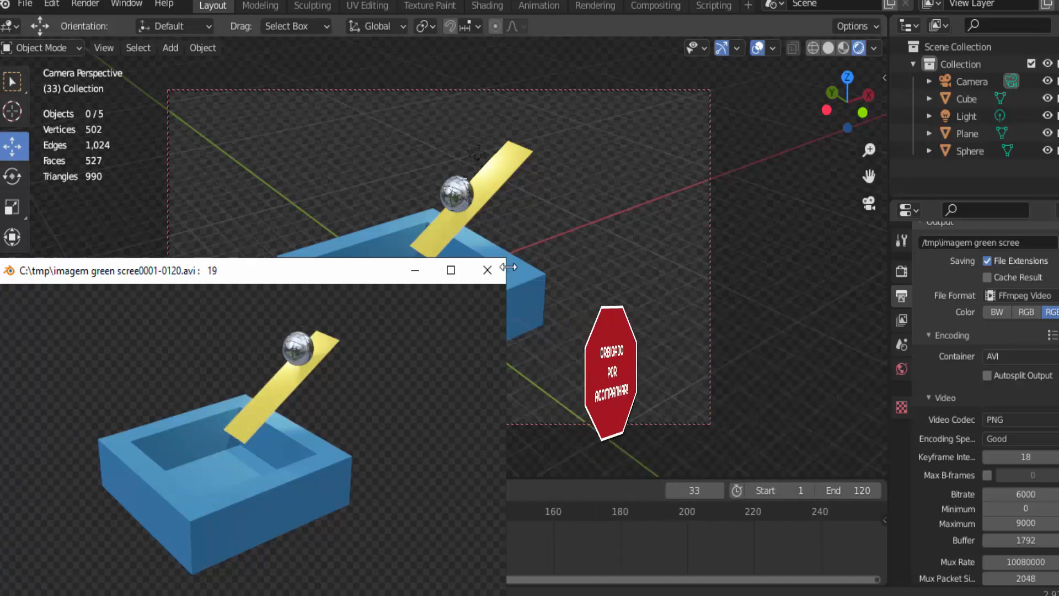
{"action": "left_click", "coordinate": [488, 269]}
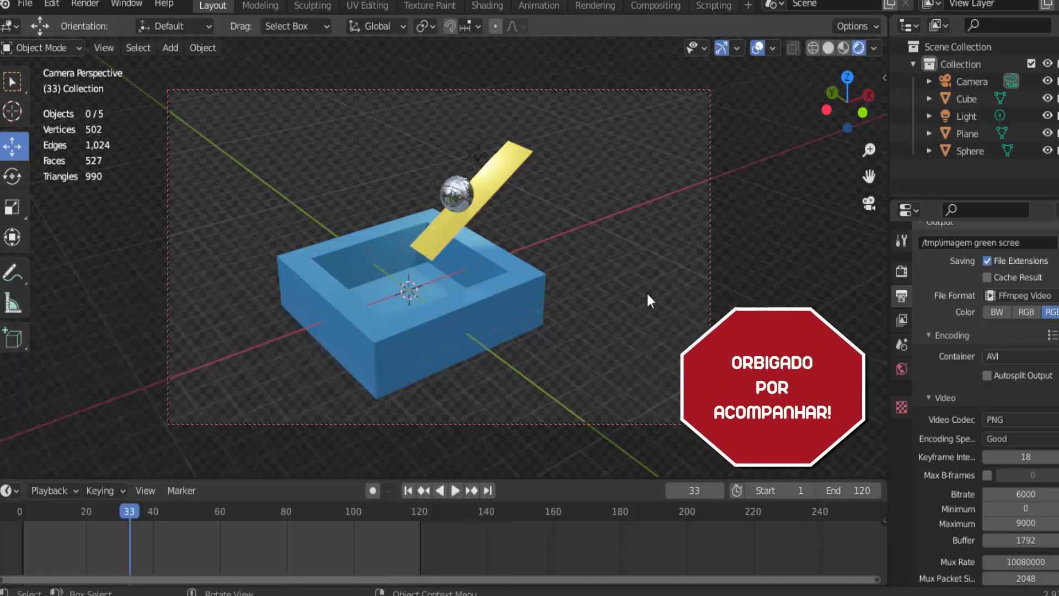